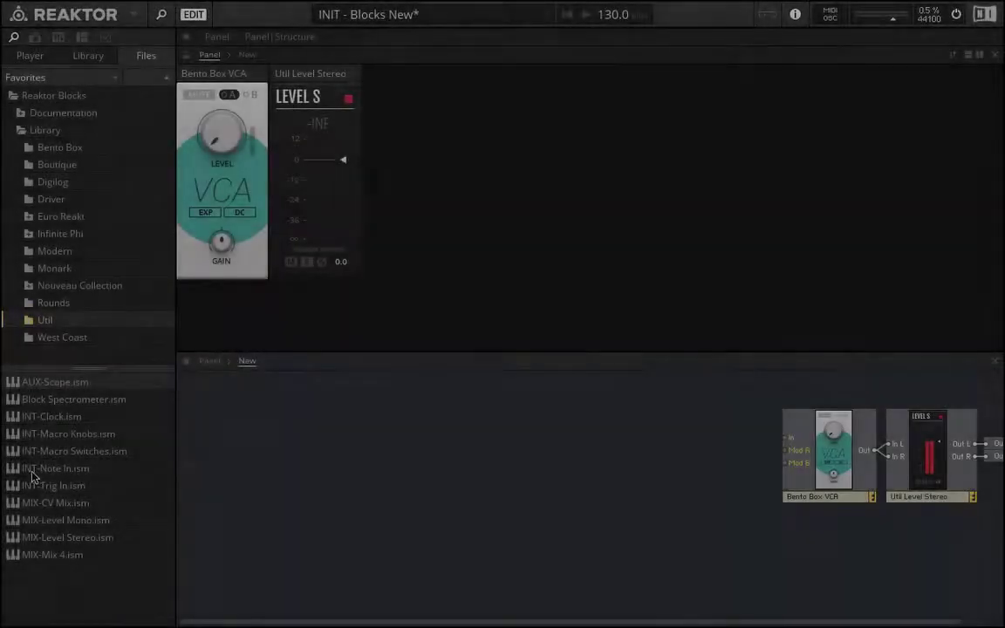
Step: Add the Util INT-Note In block to the structure, position it well left of the VCA, and place its panel before the VCA panel
left_click_drag(32, 476, 338, 480)
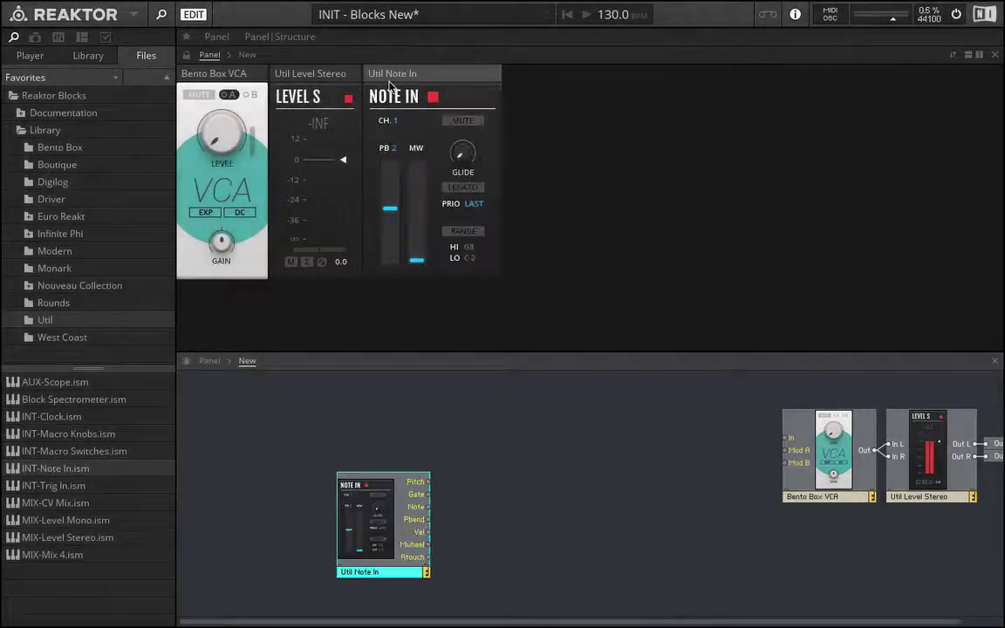
left_click_drag(392, 82, 183, 83)
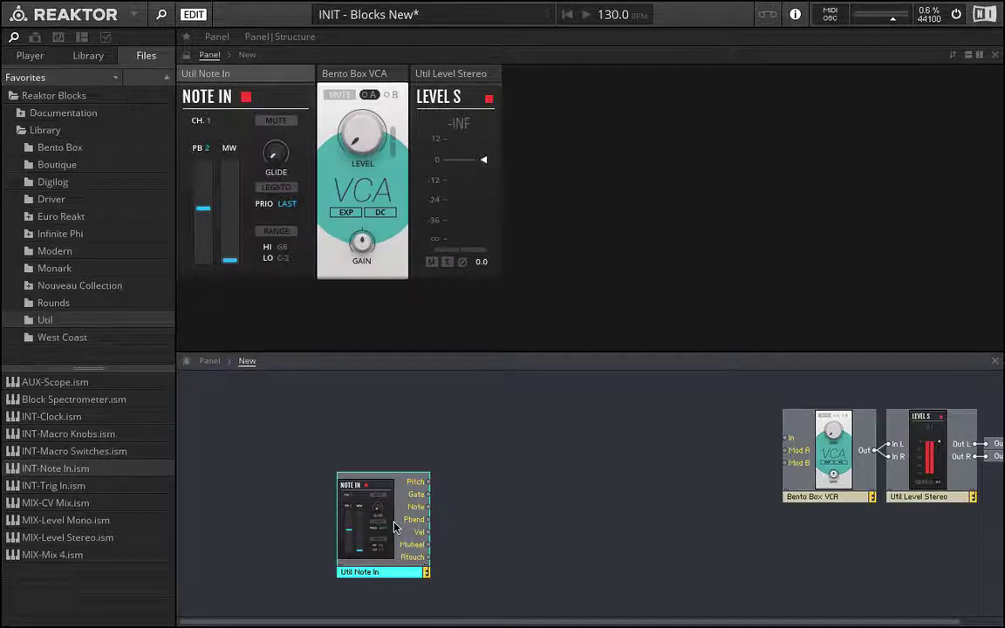
left_click_drag(356, 475, 337, 421)
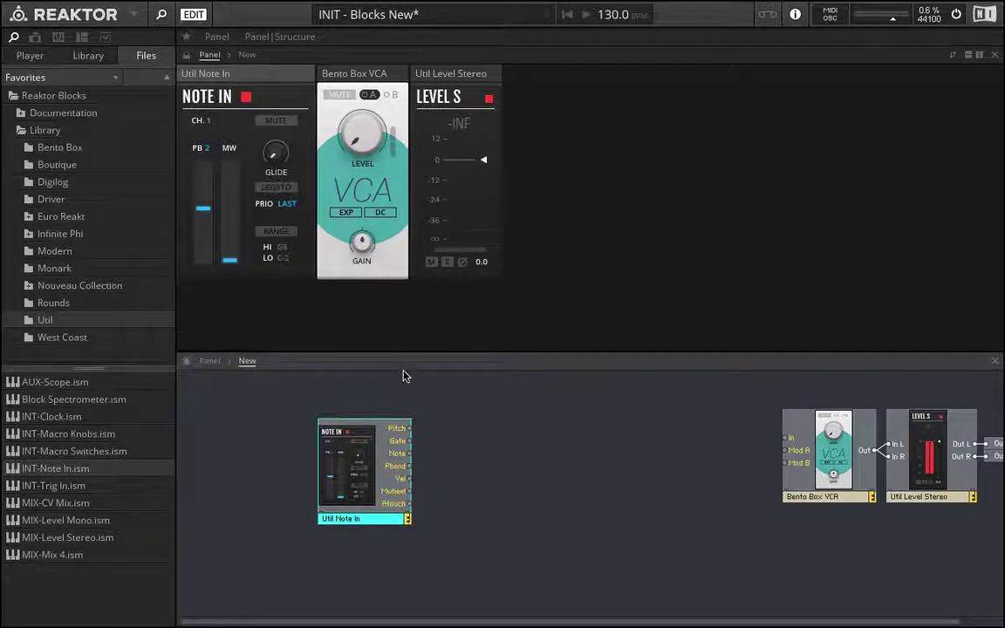
Step: Examine the internal Panel and Process structures of the Util Note In block, including its pitch output
double_click(376, 479)
scroll(321, 473, "down", 3)
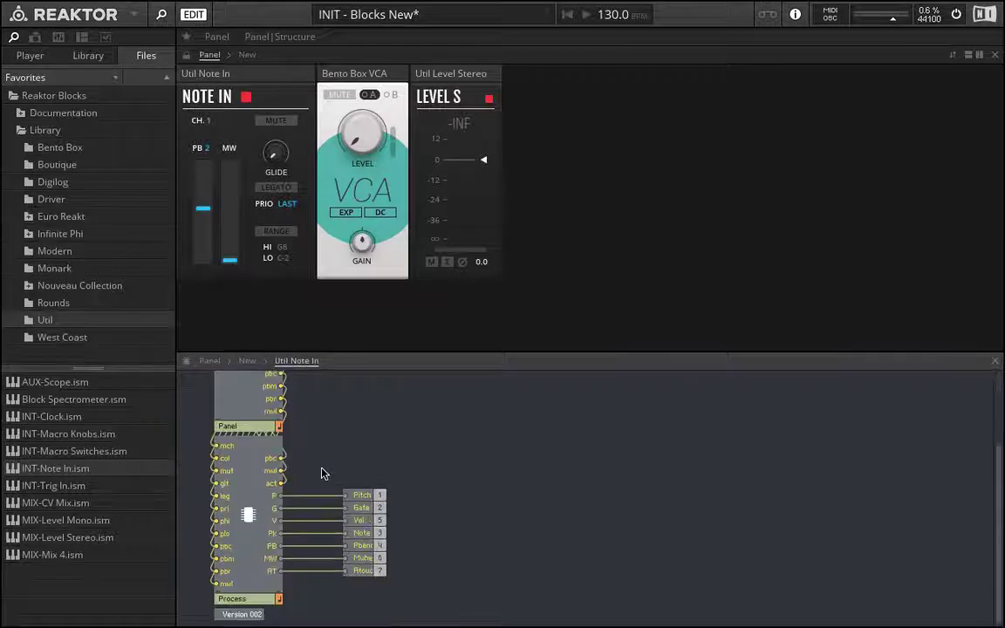
left_click_drag(390, 361, 319, 167)
double_click(225, 323)
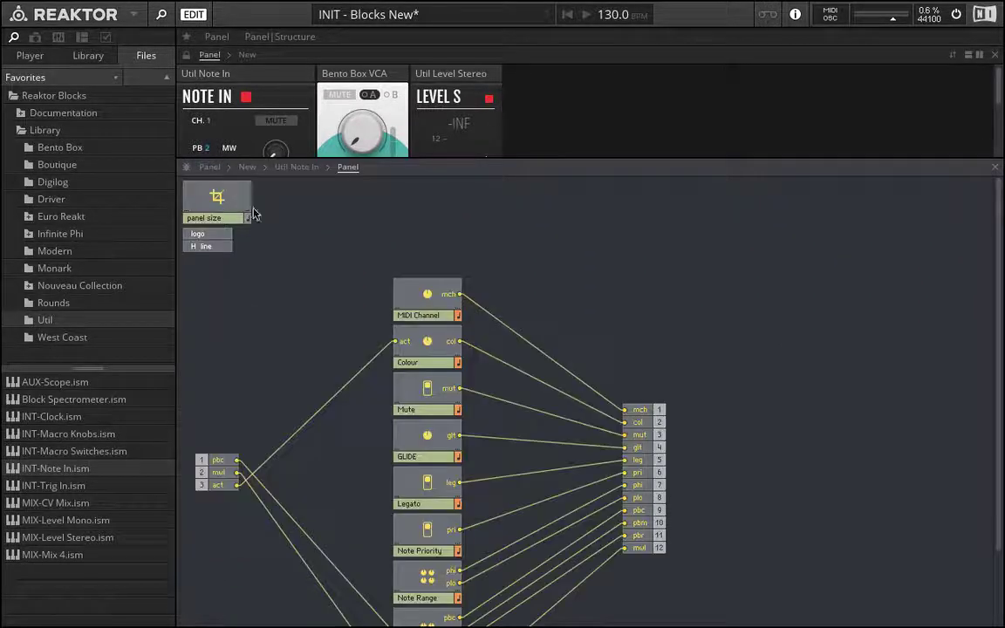
left_click(247, 167)
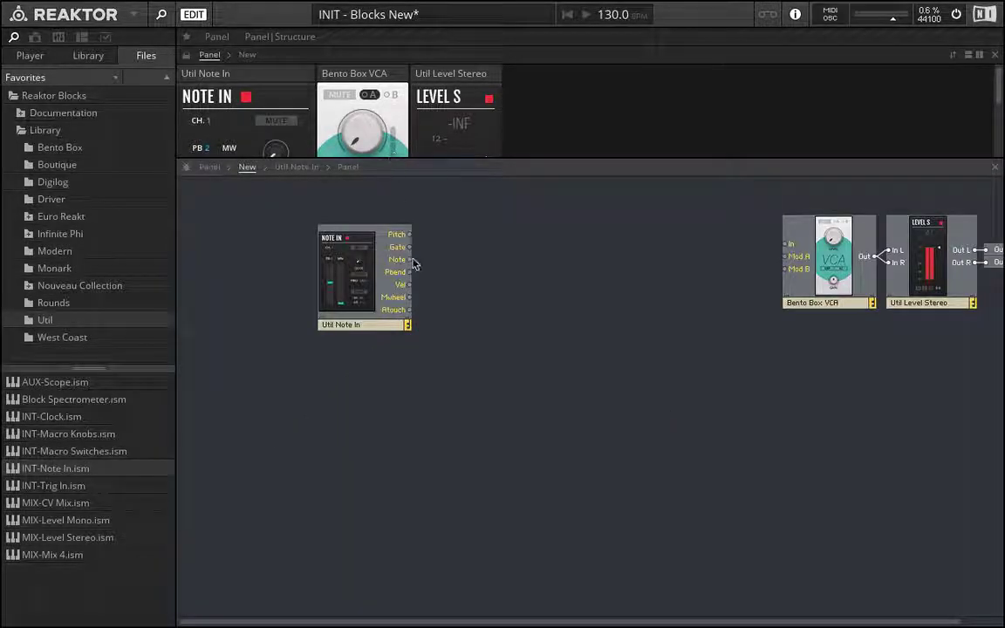
left_click_drag(409, 236, 722, 238)
double_click(343, 272)
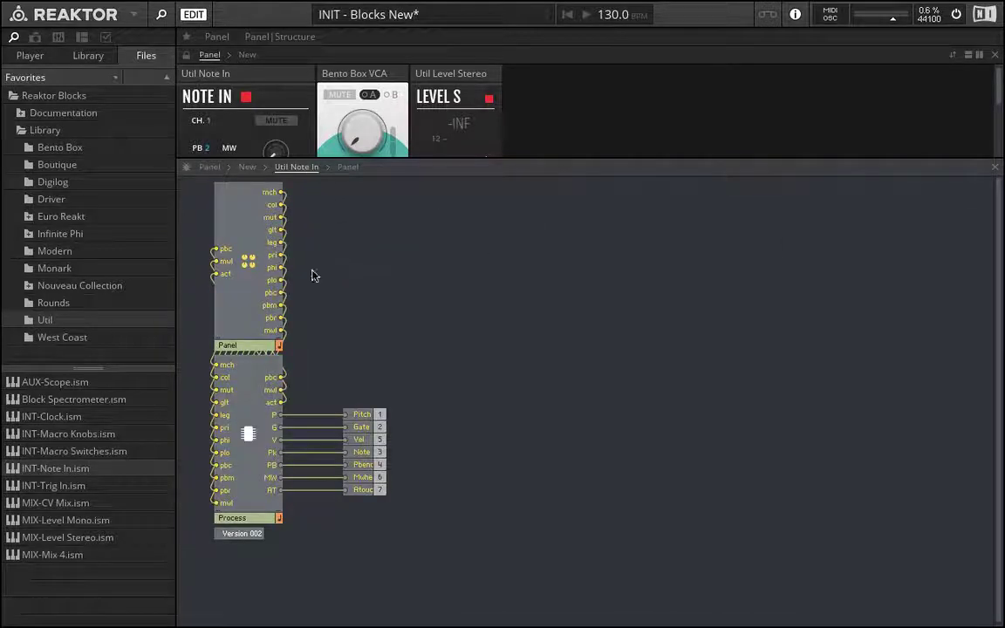
double_click(244, 456)
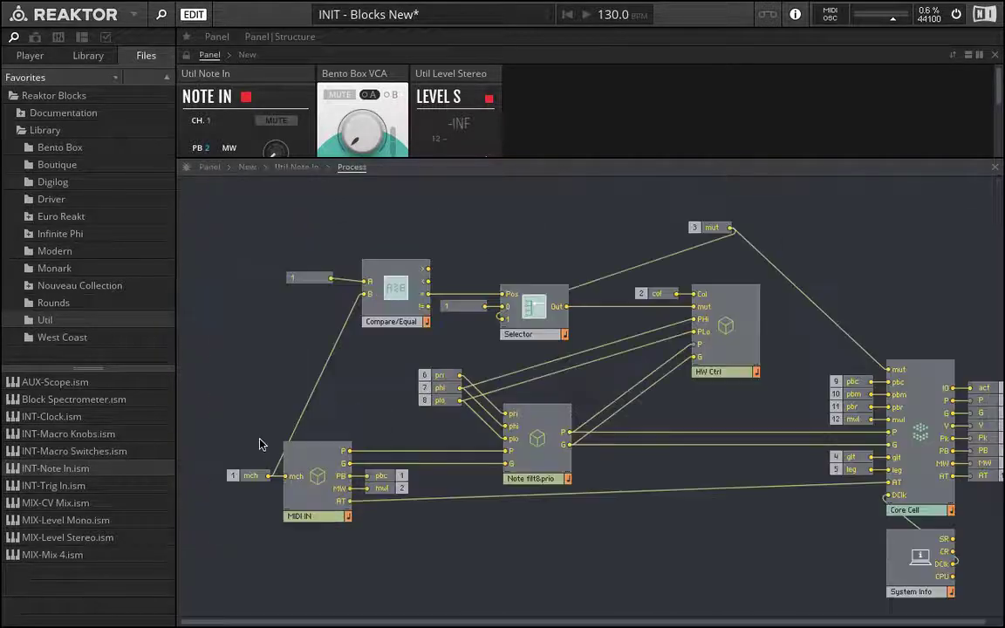
left_click(247, 167)
Step: Delete the Util Note In block from the structure
left_click_drag(321, 165, 325, 341)
left_click(361, 449)
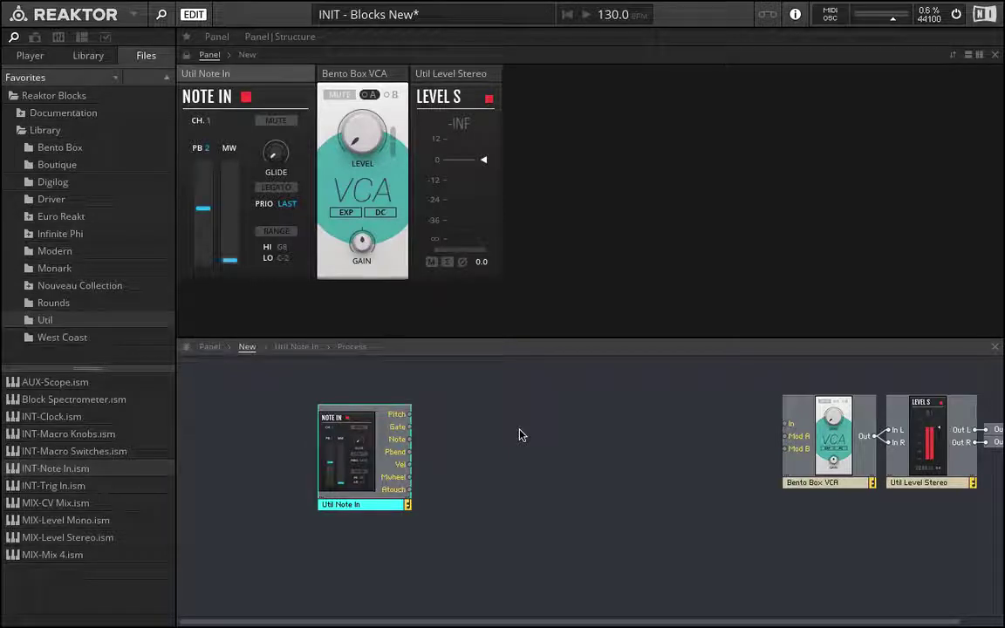
key("Delete")
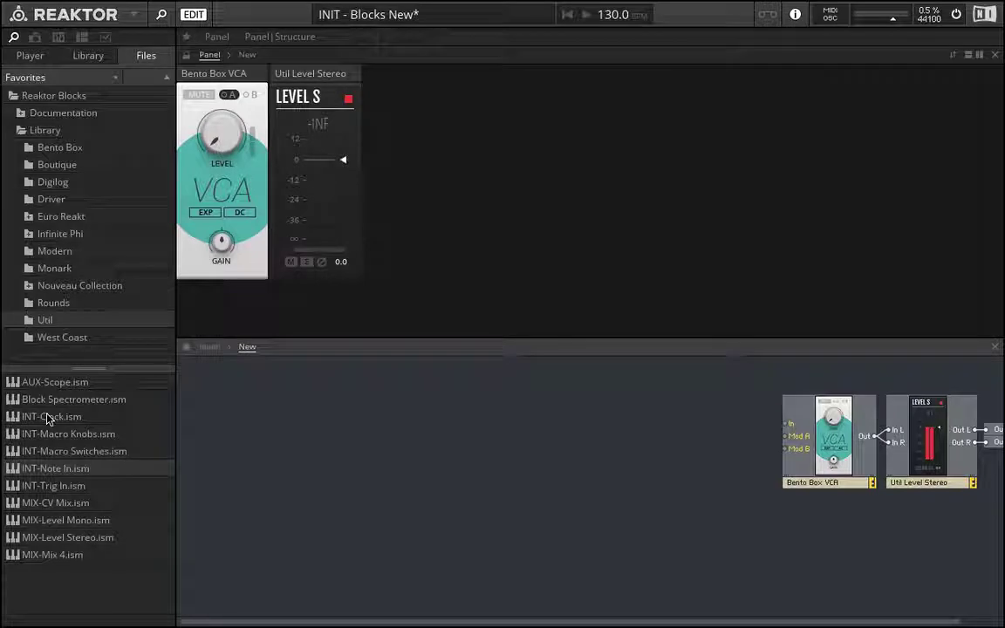
Step: Add the Util INT-Clock block well left of the VCA and briefly run and stop its clock
left_click(36, 420)
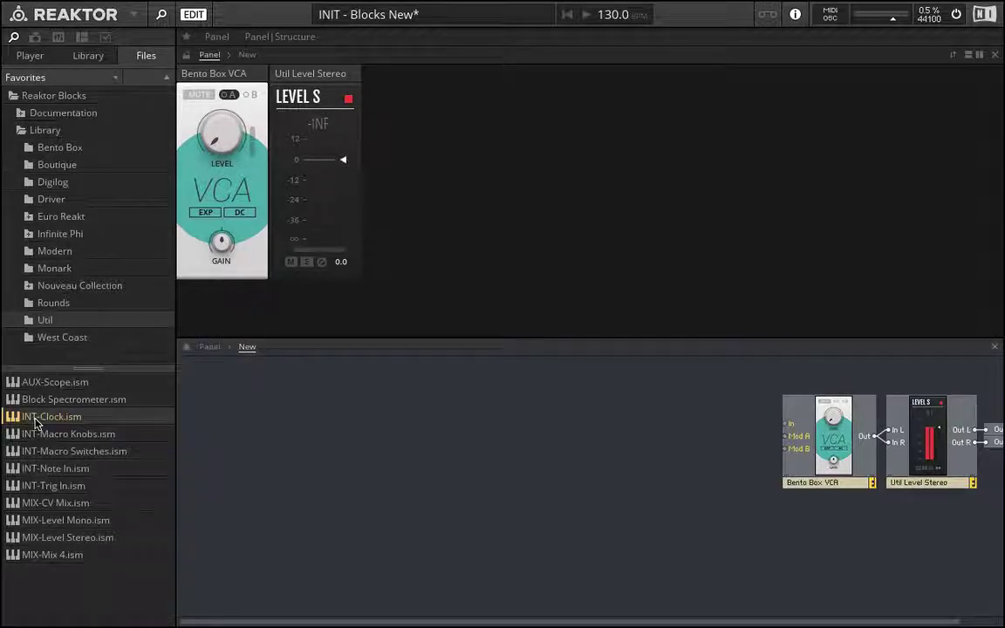
left_click_drag(35, 420, 234, 432)
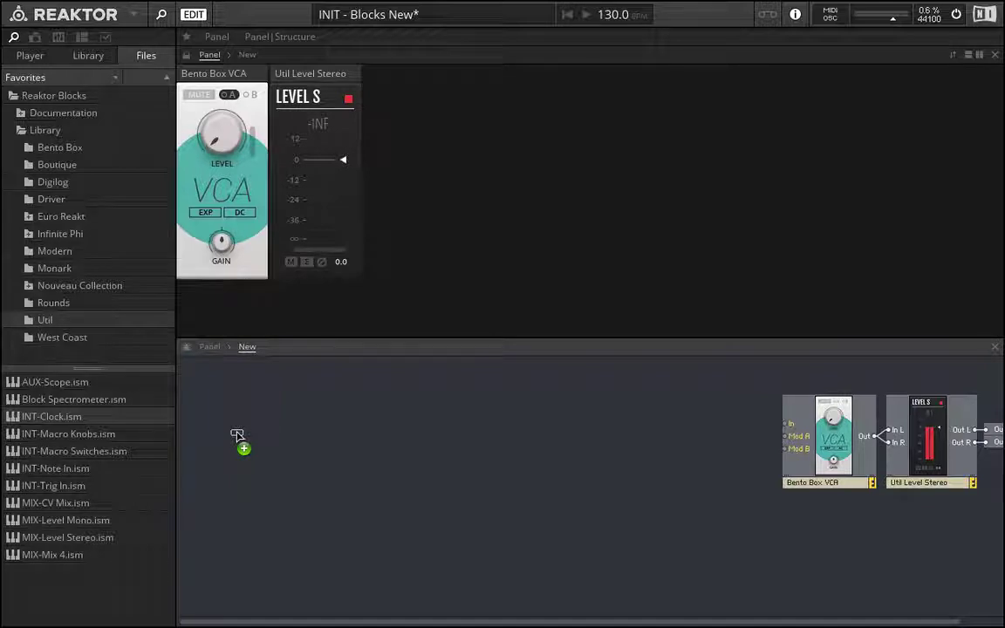
left_click_drag(237, 436, 337, 423)
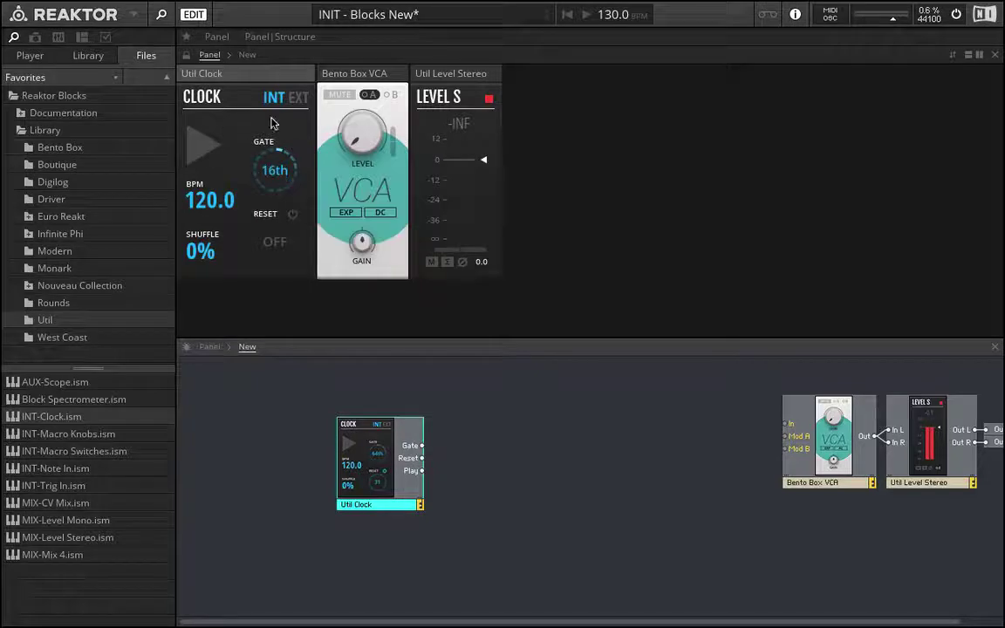
left_click(188, 136)
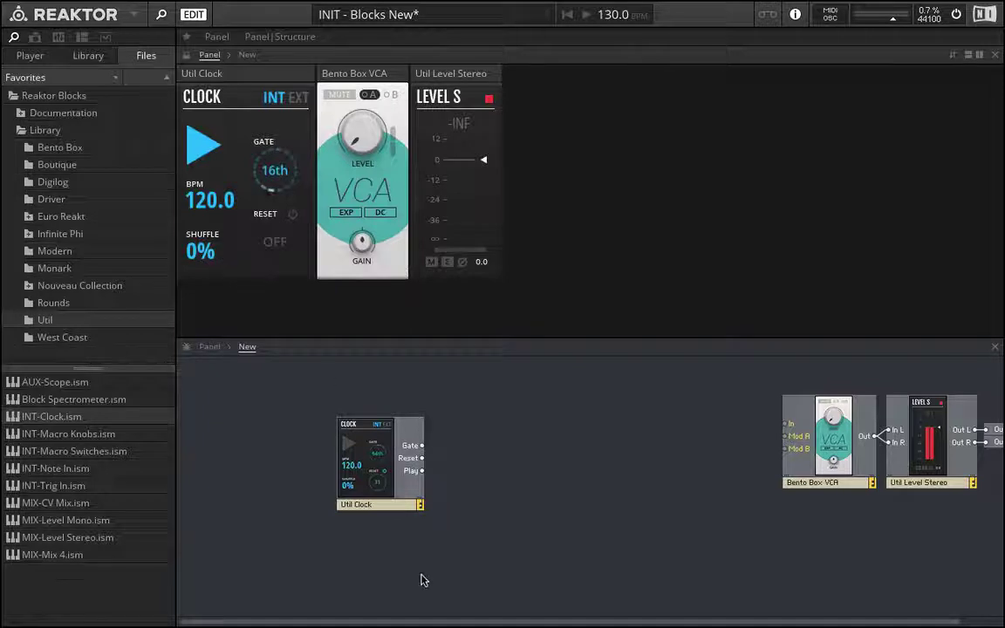
left_click(210, 156)
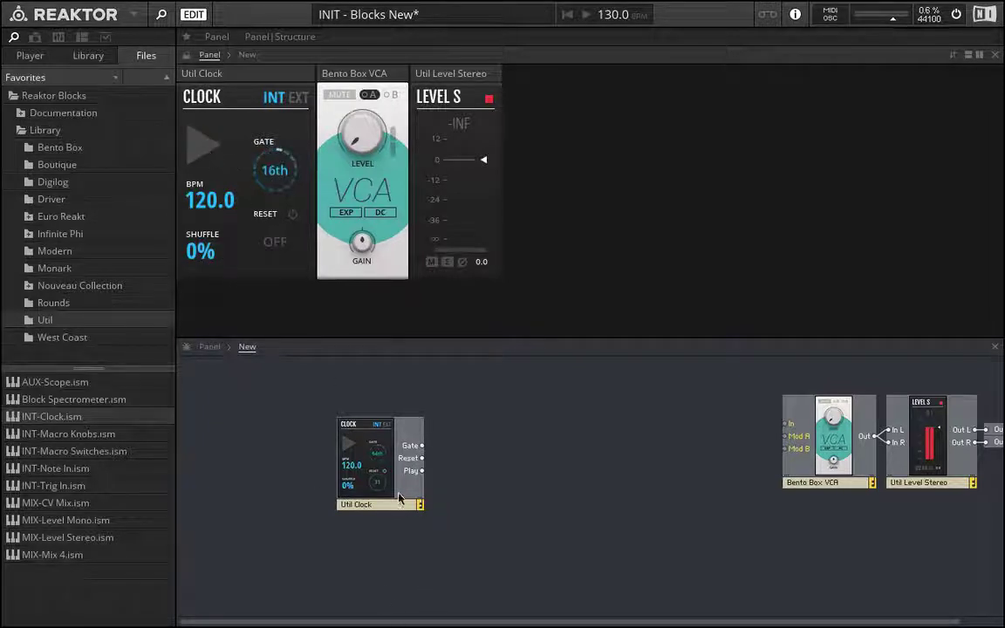
left_click_drag(394, 495, 351, 482)
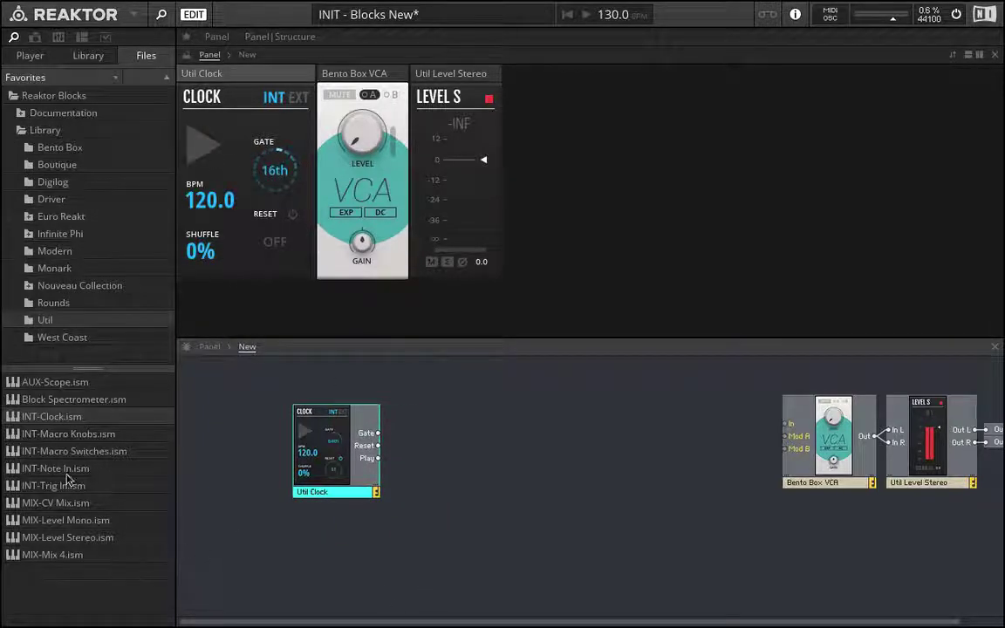
Step: Add the Bento Box SEQ-4 Mods block, wiring the clock's Gate to its Gate and its Out 1 to the VCA's Mod A
left_click(63, 164)
left_click(55, 147)
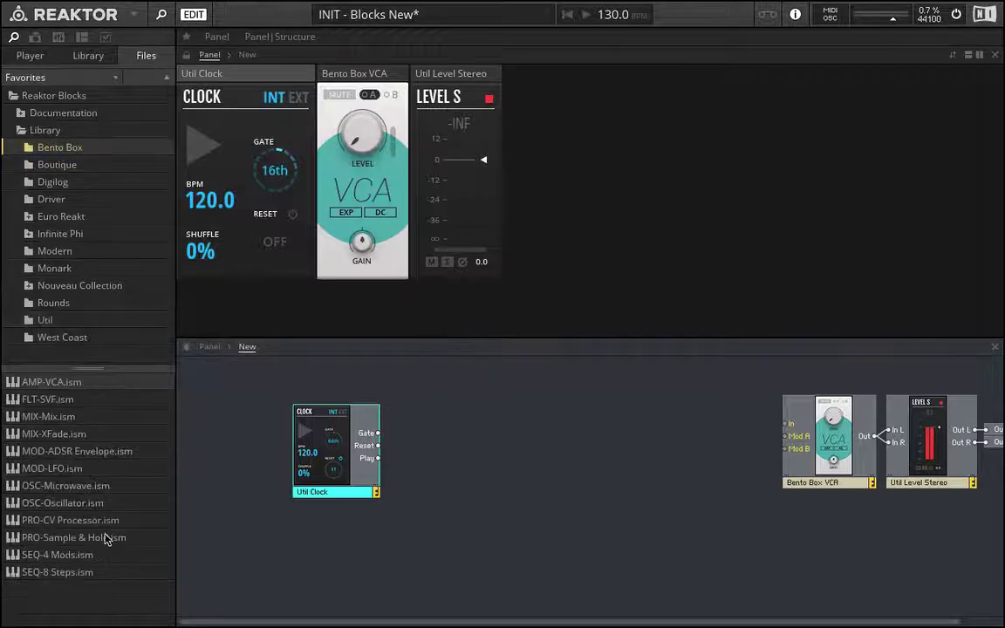
left_click_drag(57, 561, 504, 466)
left_click_drag(378, 434, 446, 449)
left_click_drag(654, 448, 785, 436)
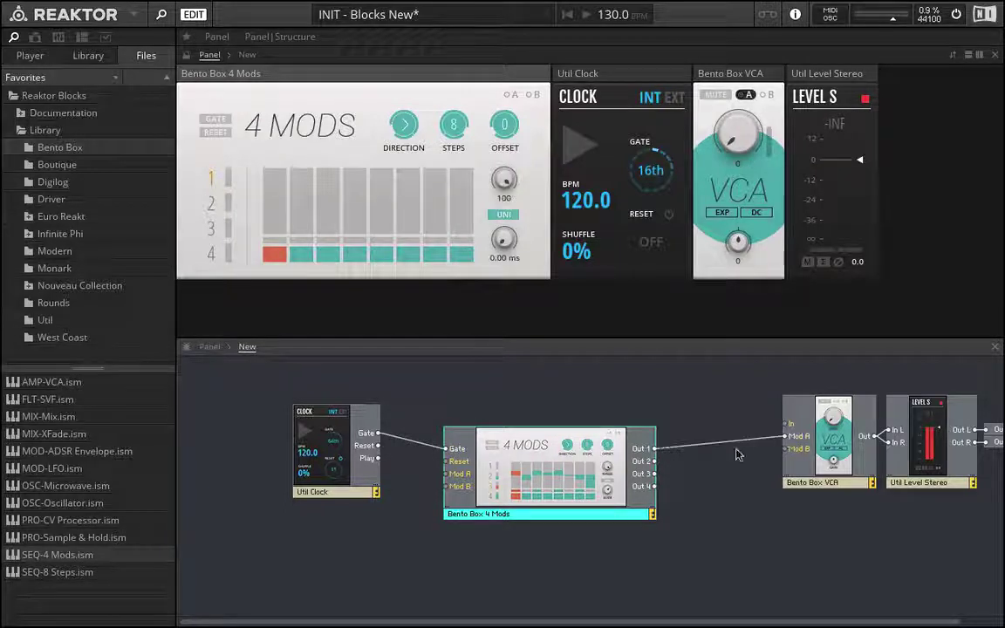
Step: Look through sequence lanes 2, 3 and 4 of the 4 Mods block and return to lane 1
left_click(229, 202)
left_click(212, 206)
left_click(212, 229)
left_click(213, 255)
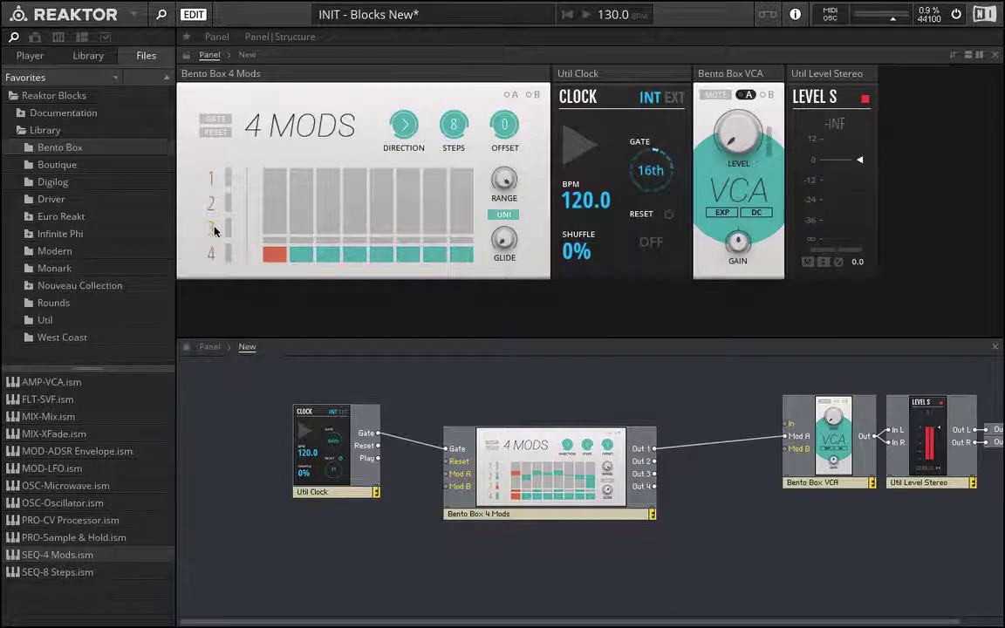
left_click(211, 200)
left_click_drag(464, 134, 426, 207)
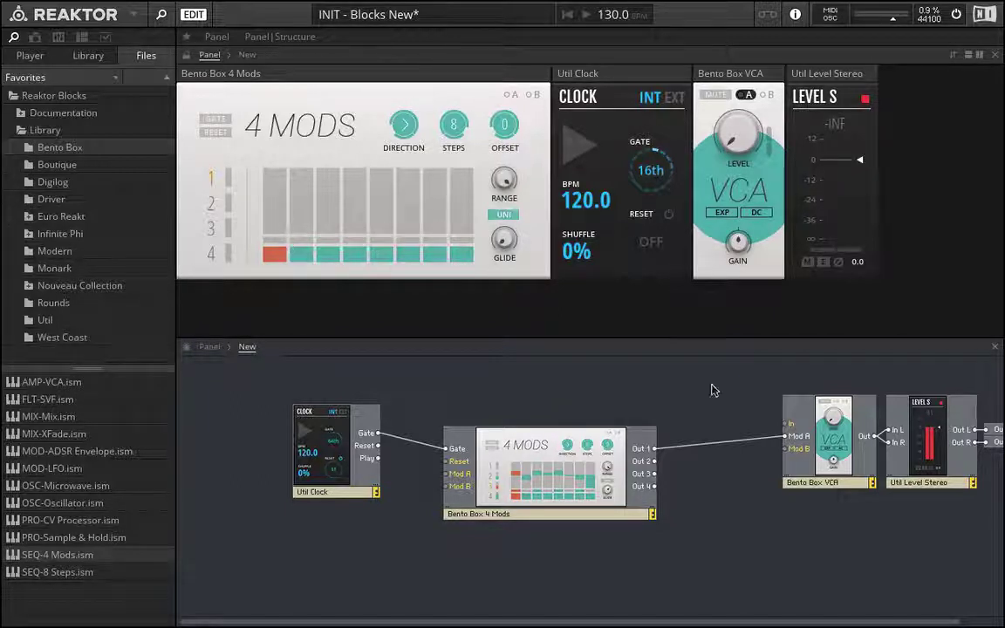
Step: Move the Clock panel before the 4 Mods panel and switch off modulation A assignment on the VCA
left_click_drag(624, 77, 430, 106)
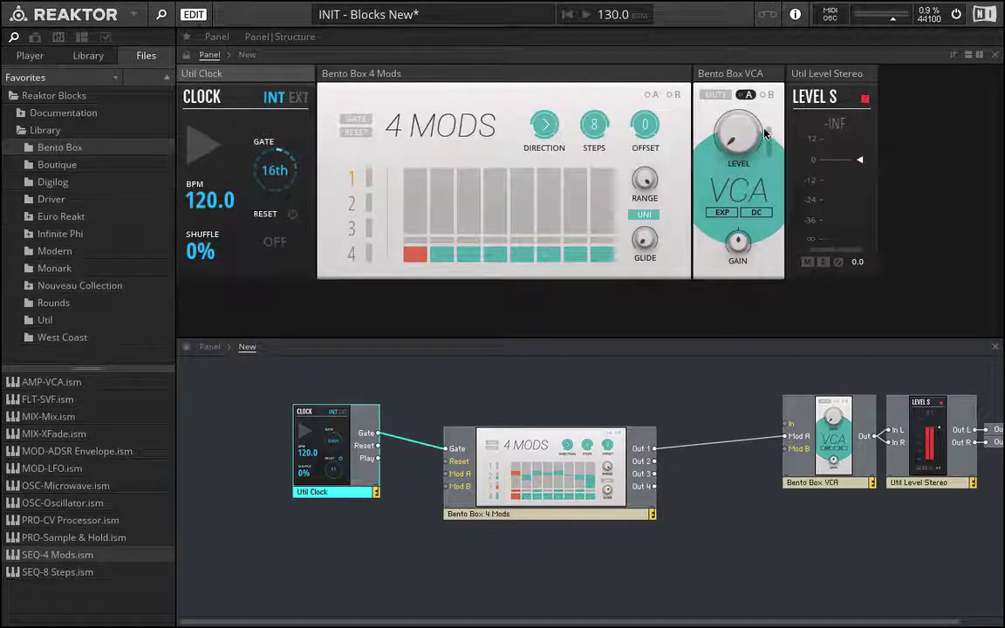
left_click(744, 95)
left_click(743, 95)
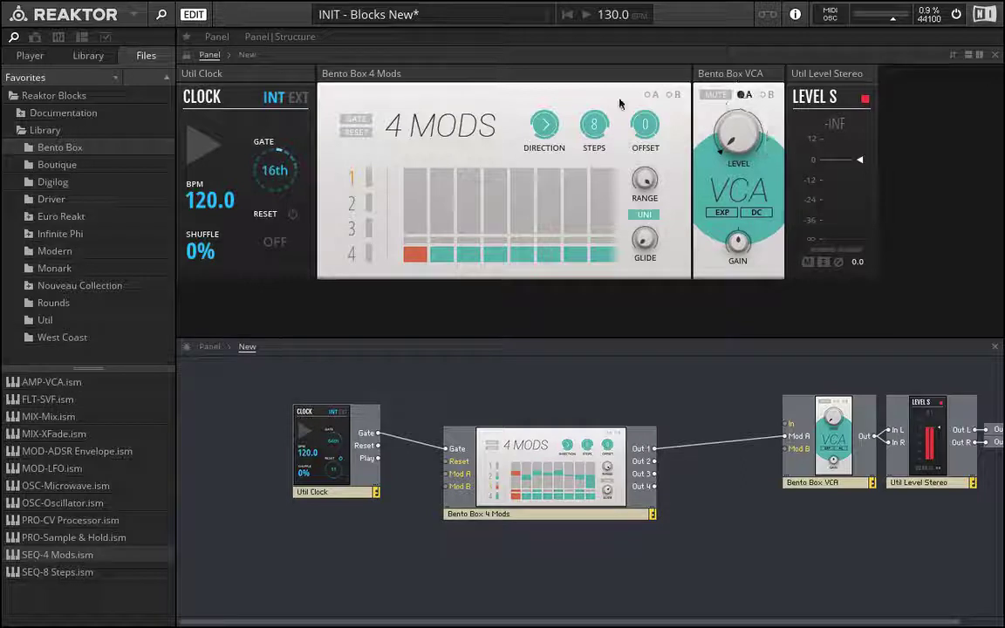
Step: Run the clock at a 4th gate rate and draw varied step levels in lane 1 of 4 Mods
left_click_drag(278, 174, 279, 266)
left_click(201, 146)
mouse_move(442, 219)
left_mouse_down()
mouse_move(445, 169)
mouse_move(445, 194)
mouse_move(468, 205)
mouse_move(463, 218)
mouse_move(507, 223)
mouse_move(492, 222)
mouse_move(495, 186)
mouse_move(611, 237)
mouse_move(602, 188)
left_mouse_up()
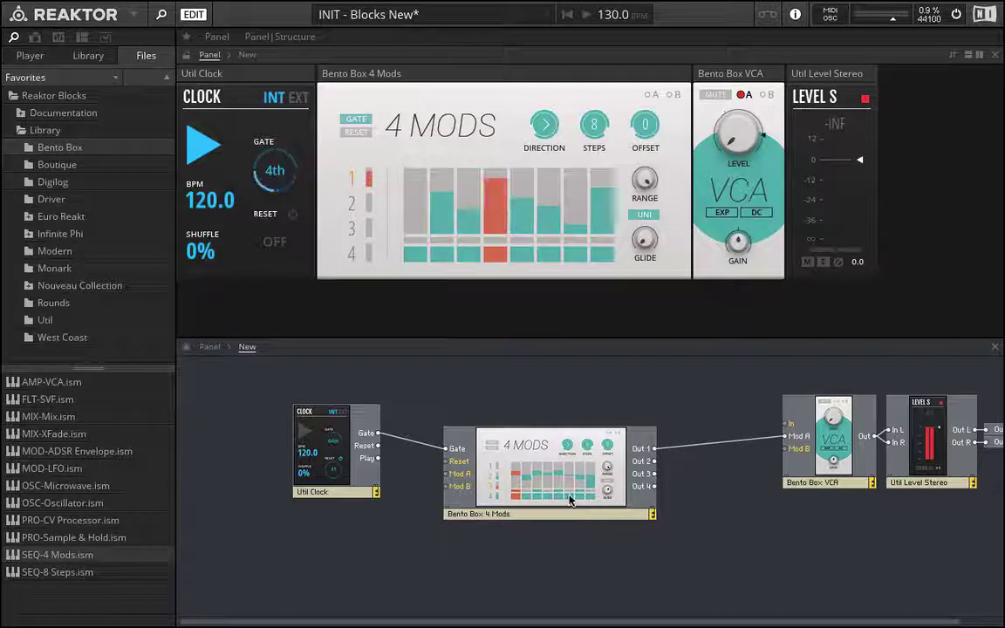
Step: Delete the Bento Box 4 Mods block from the structure
mouse_move(569, 500)
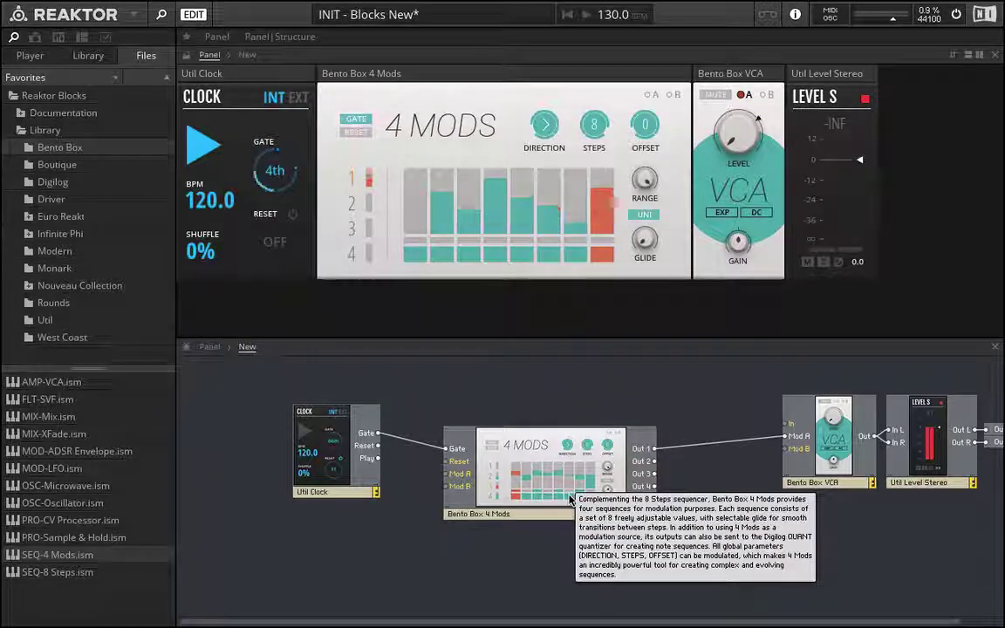
left_click(62, 572)
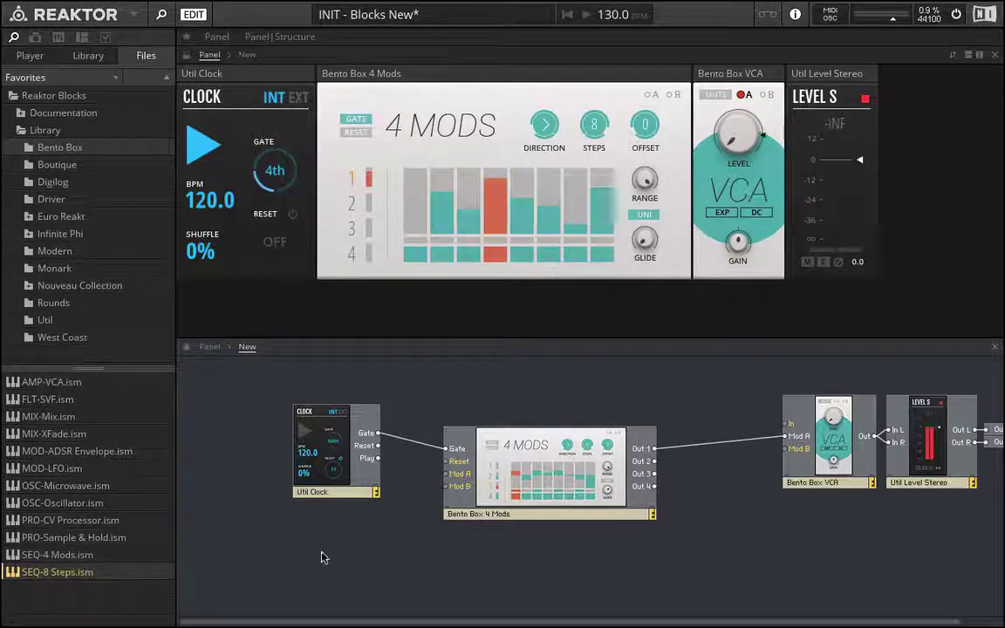
left_click(599, 461)
key("Delete")
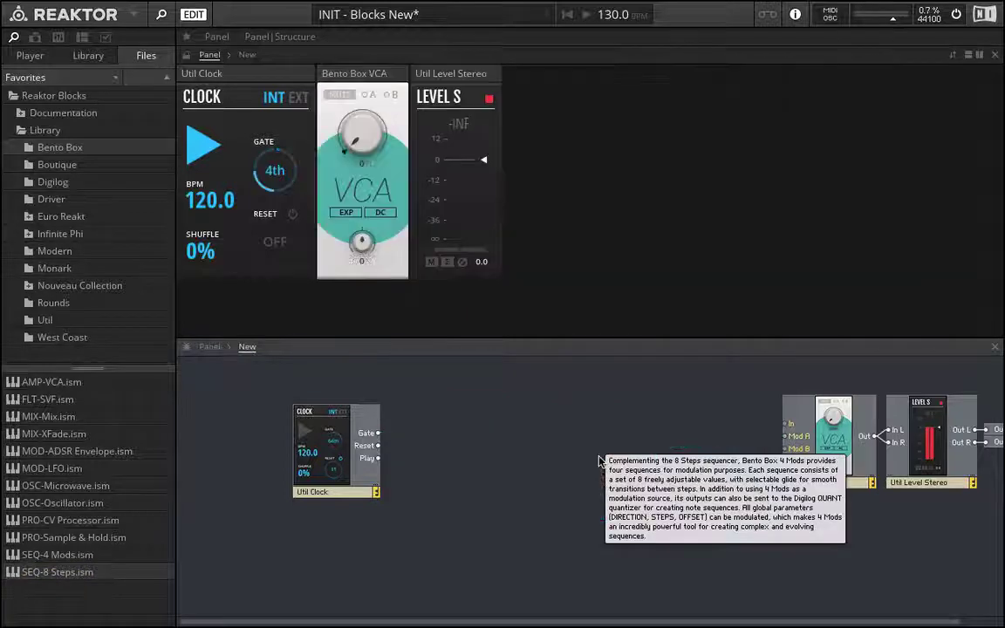
Step: Add the Bento Box SEQ-8 Steps block between the clock and the VCA, and wire the clock's Gate output to its Gate input
left_click_drag(296, 406, 246, 395)
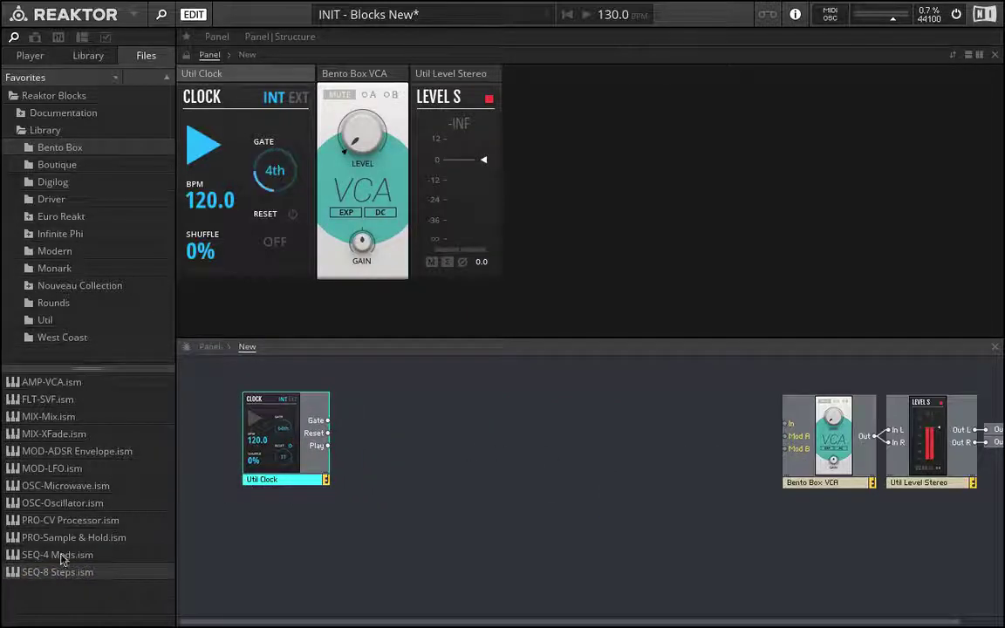
left_click_drag(45, 569, 416, 409)
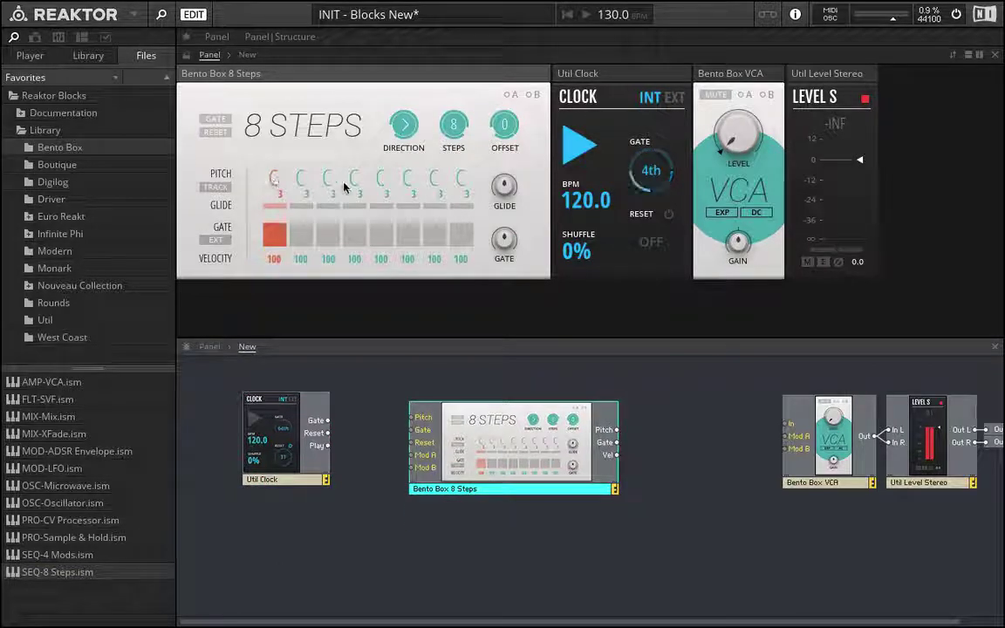
left_click_drag(475, 421, 451, 418)
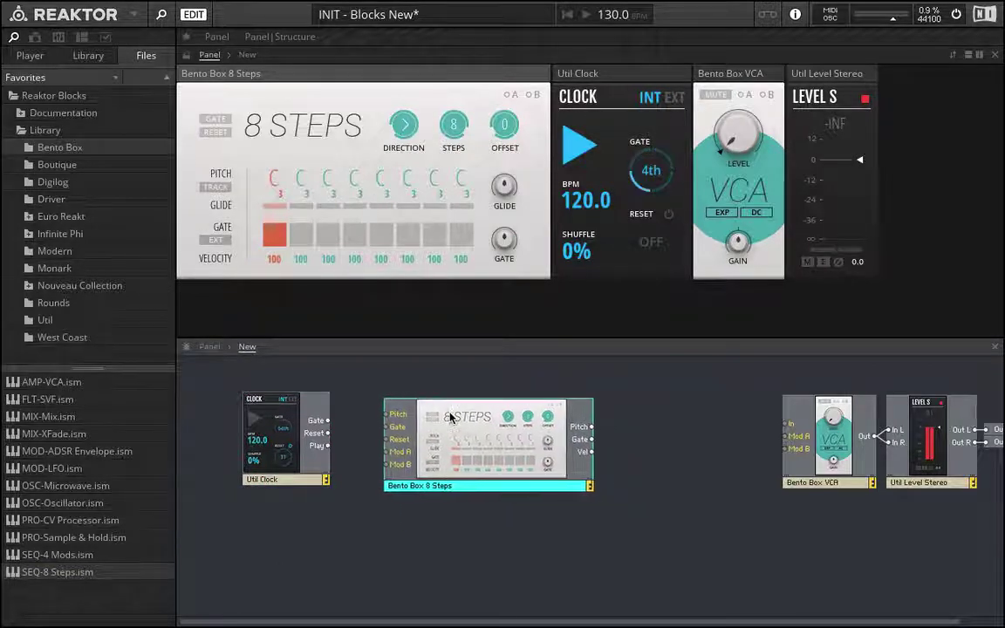
left_click_drag(327, 421, 386, 428)
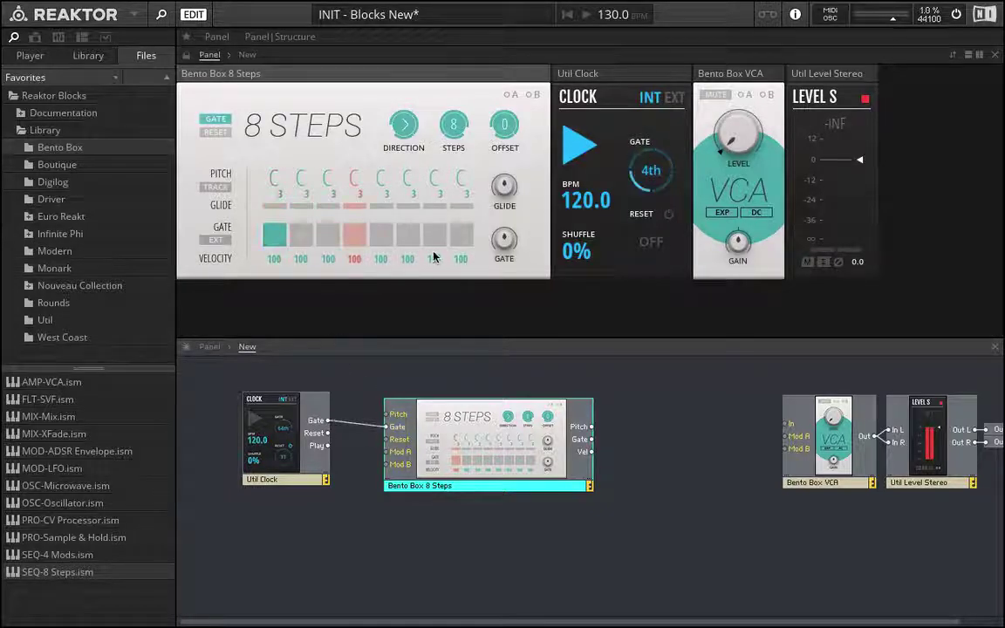
Step: Move the Clock panel before the 8 Steps panel, stop the clock, and nudge the 8 Steps block slightly up and right
left_click_drag(576, 77, 183, 85)
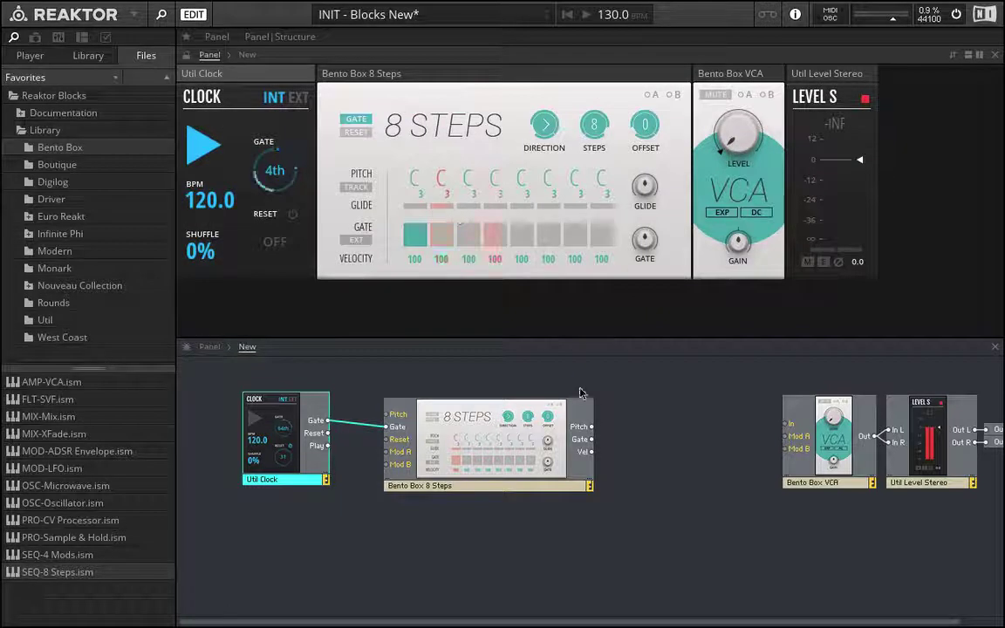
left_click(192, 138)
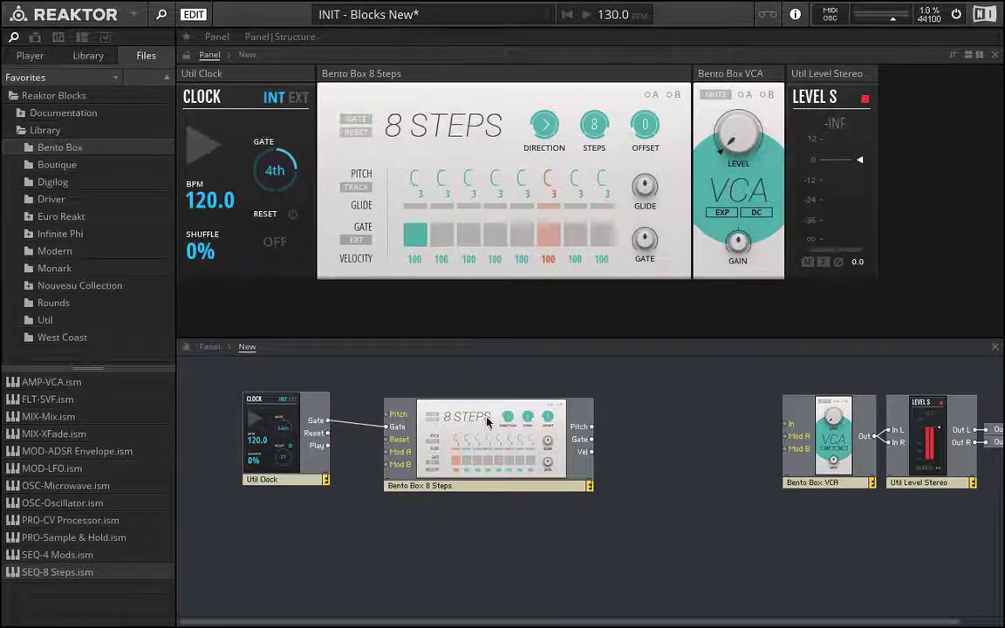
left_click_drag(487, 422, 496, 413)
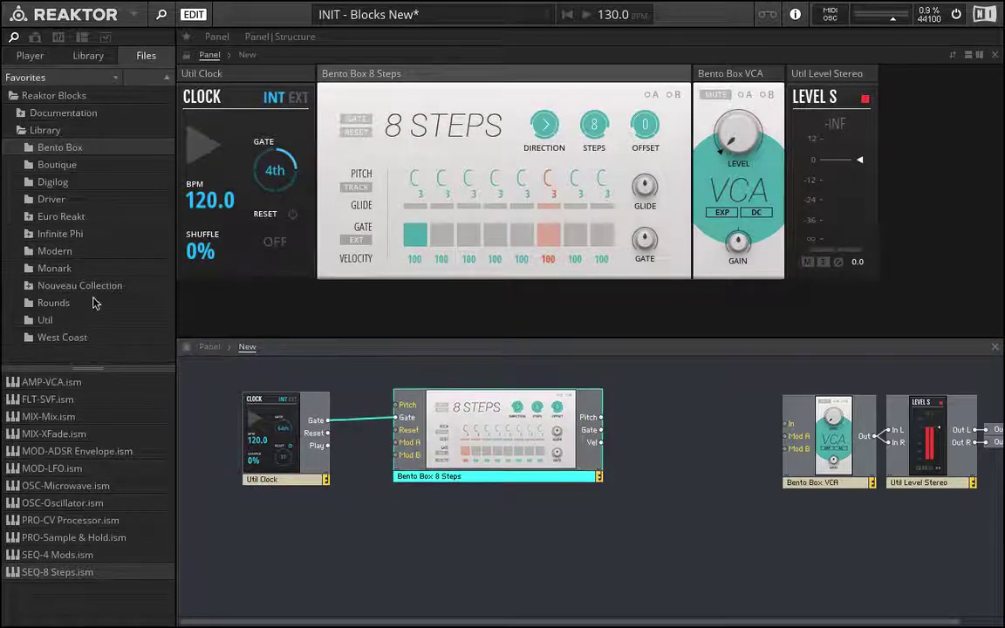
Step: Add the Bento Box OSC-Oscillator block below the sequencer and wire its Out to the VCA's In
left_click_drag(61, 503, 660, 522)
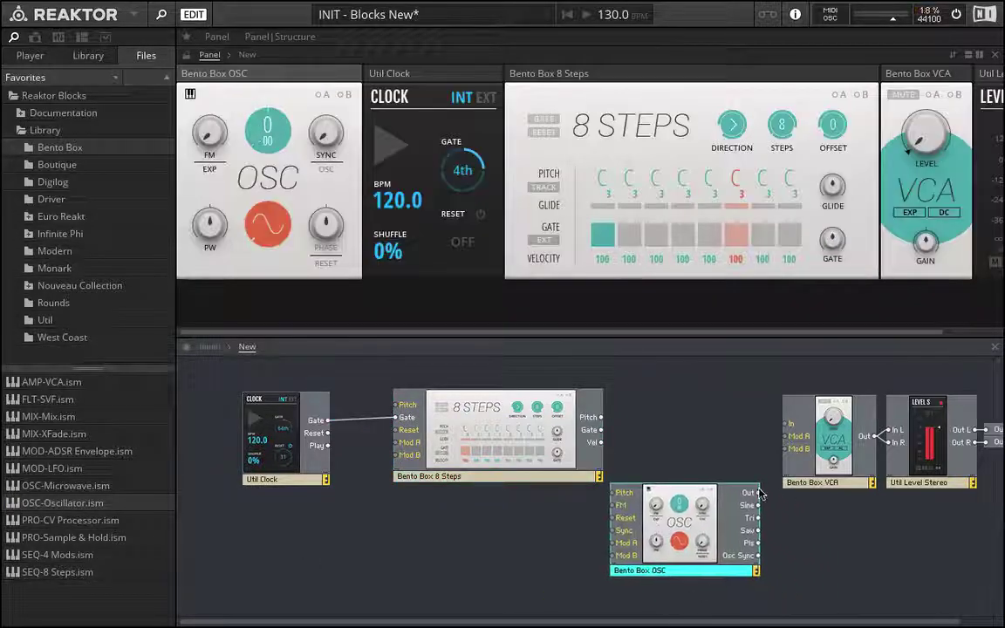
left_click_drag(756, 493, 785, 423)
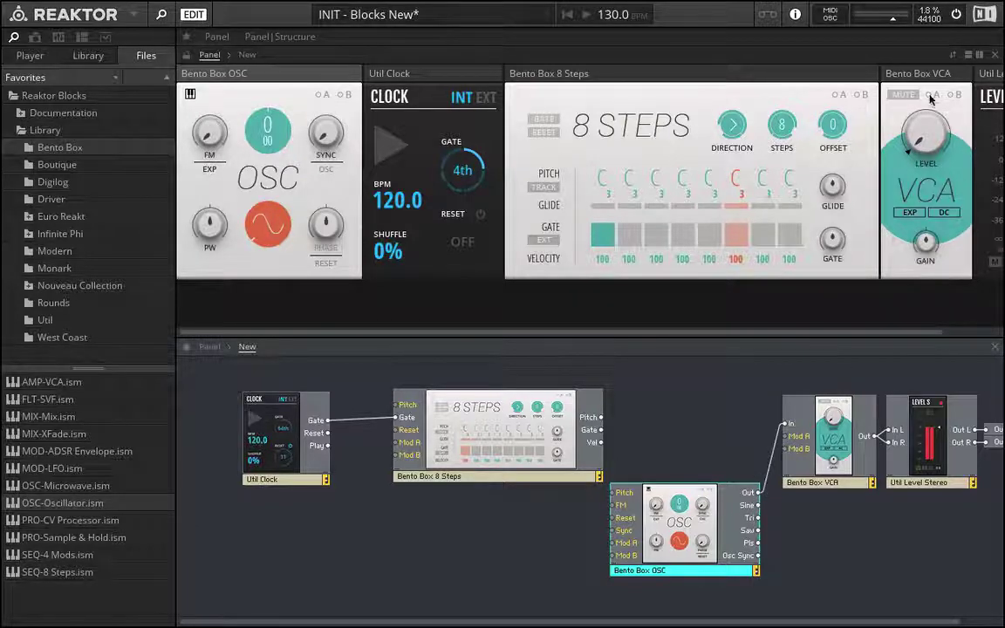
Step: Raise the VCA level to hear the oscillator and turn it back down to the minimum
left_click_drag(918, 140, 921, 7)
scroll(853, 203, "right", 2)
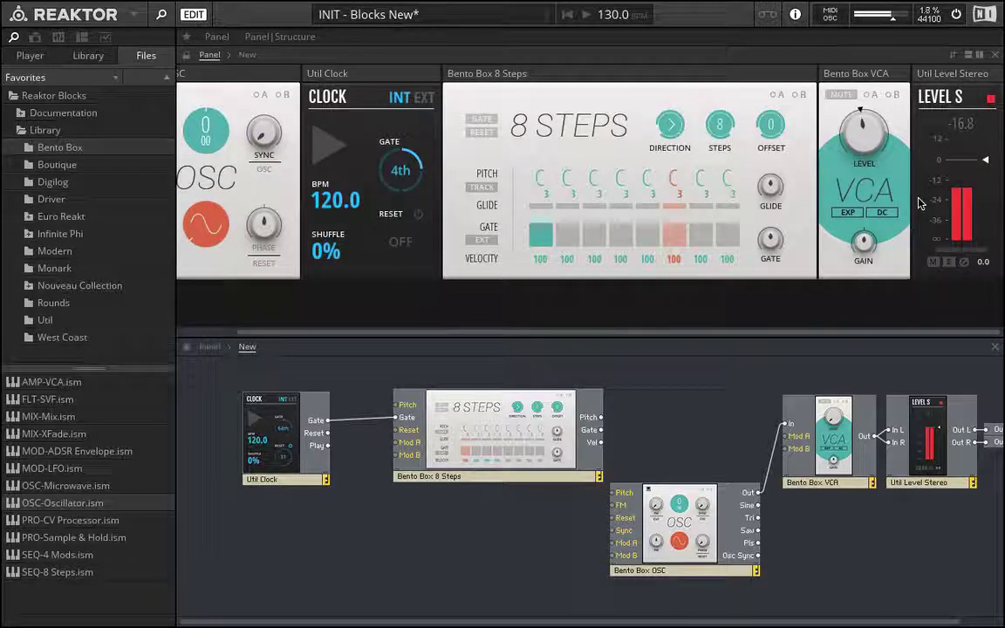
mouse_move(881, 141)
left_click_drag(677, 545, 580, 567)
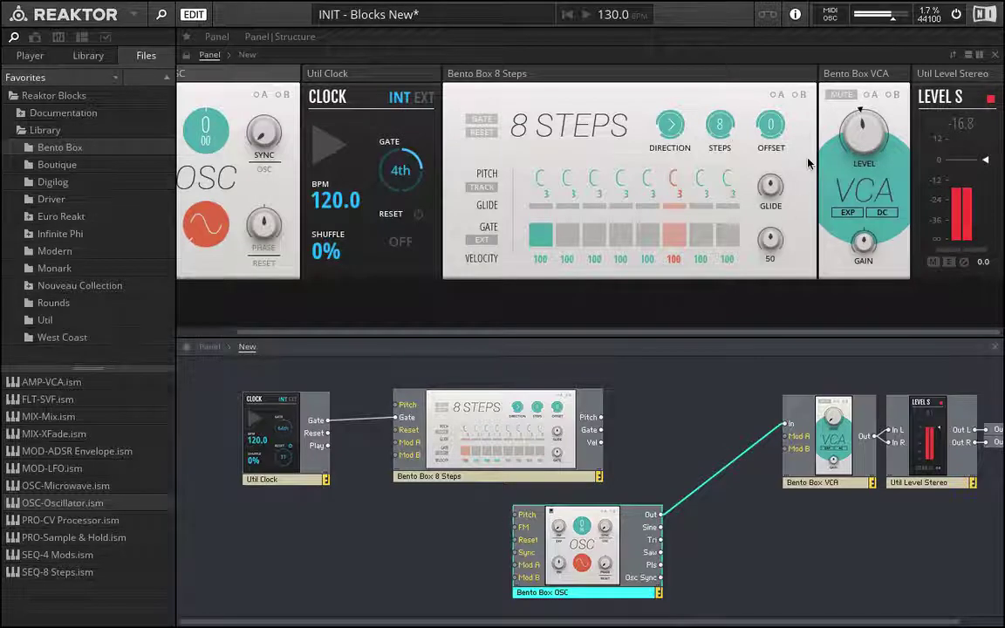
left_click_drag(866, 139, 829, 330)
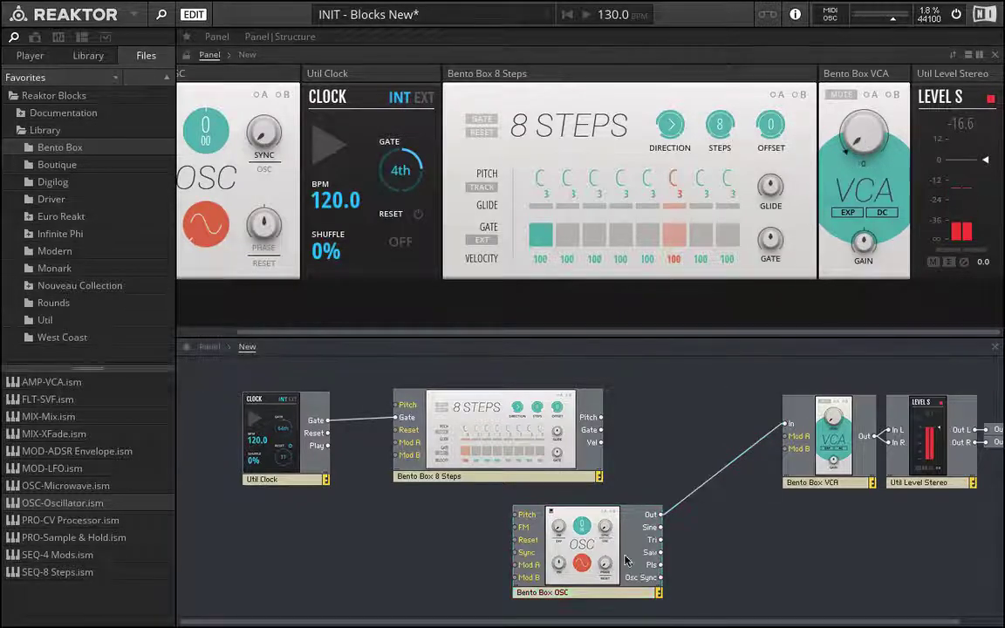
Step: Line up the OSC block between the 8 Steps and VCA blocks, and wire the sequencer's Pitch output to the oscillator's Pitch input
left_click_drag(623, 559, 674, 557)
left_click_drag(492, 464, 447, 474)
left_click_drag(593, 524, 619, 439)
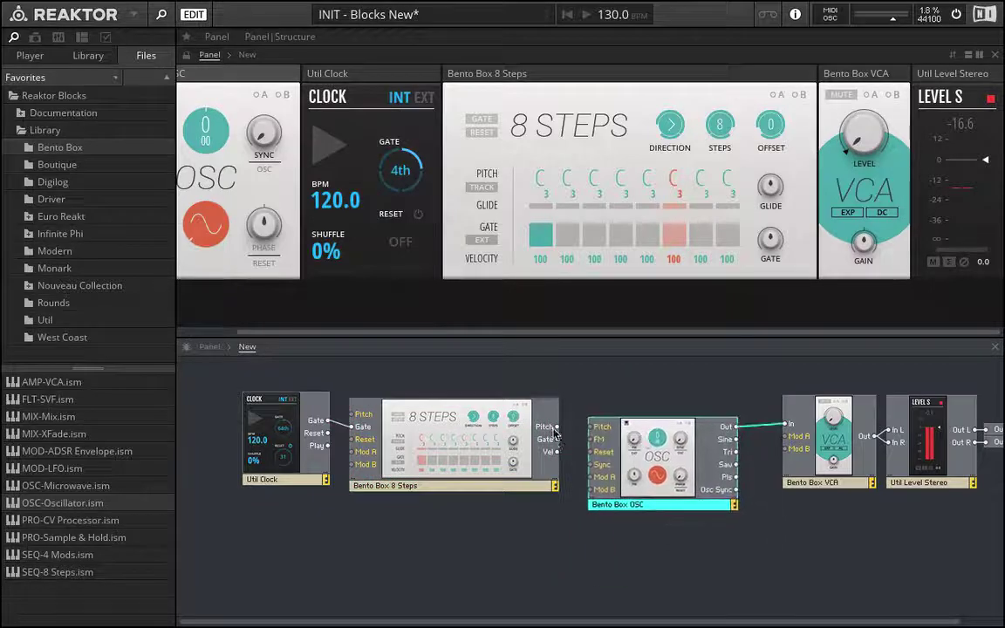
left_click_drag(555, 427, 593, 427)
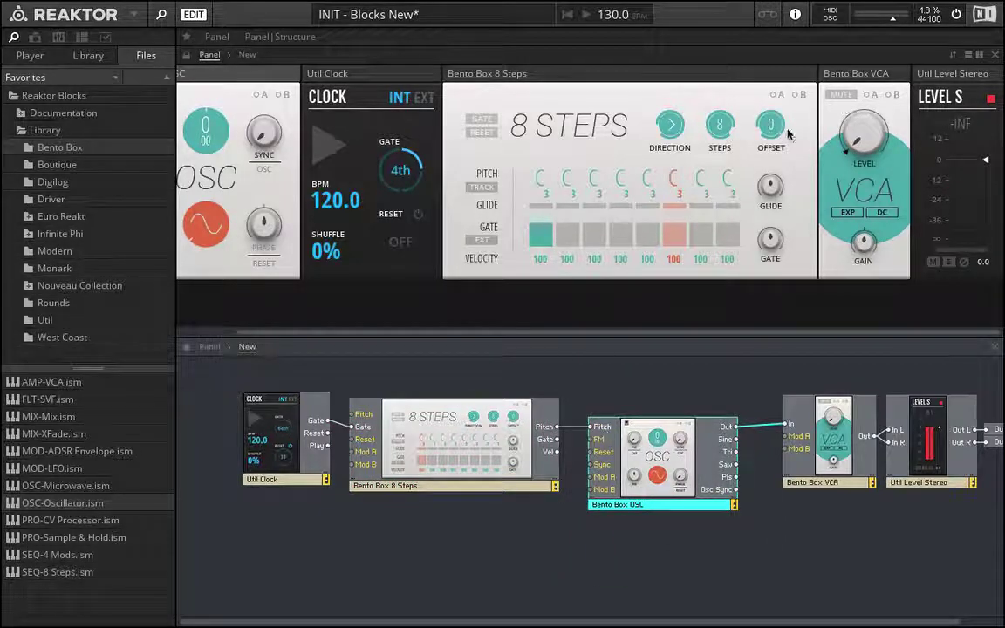
Step: Move the OSC panel between the 8 Steps and VCA panels, and switch on the gates of all eight steps
left_click_drag(200, 77, 593, 80)
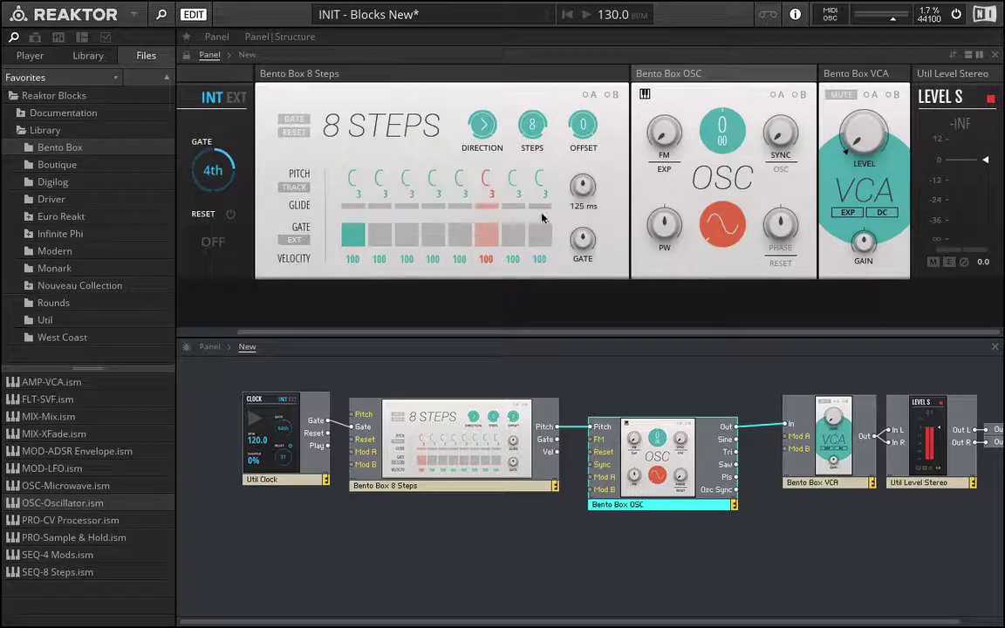
left_click(380, 232)
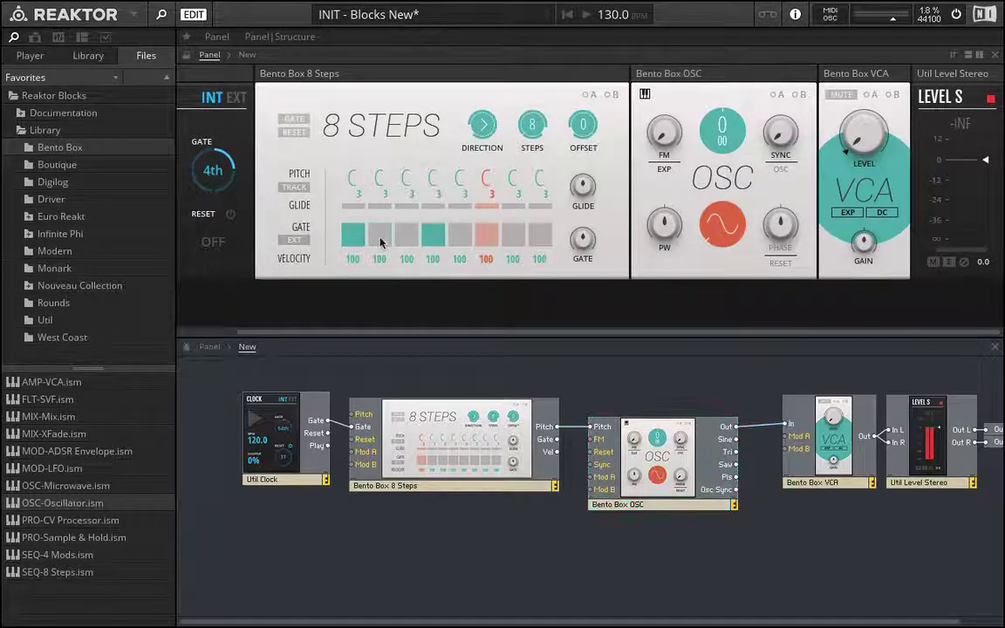
left_click(406, 238)
left_click(376, 237)
left_click(461, 239)
left_click(489, 242)
left_click(513, 242)
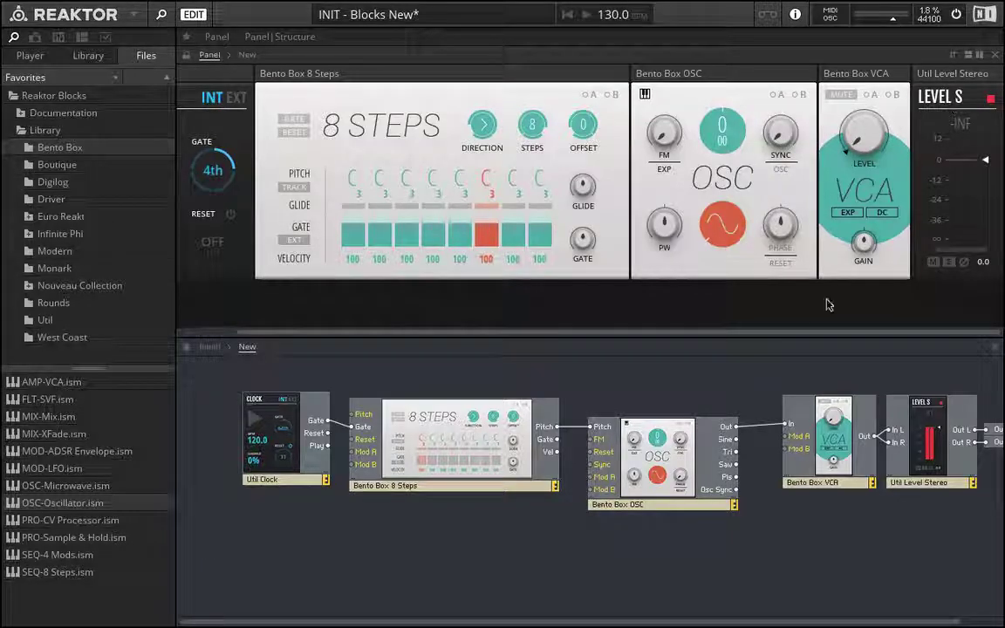
Step: Start the clock and raise the VCA level to hear the sequence play
left_click_drag(862, 133, 857, 64)
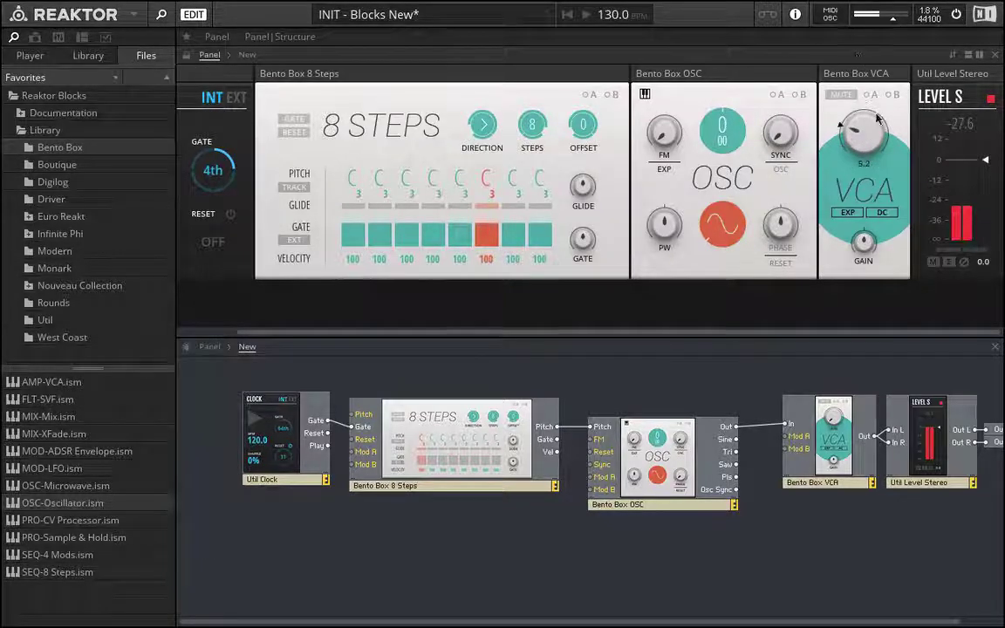
left_click_drag(877, 120, 877, 104)
scroll(327, 167, "left", 2)
left_click(200, 138)
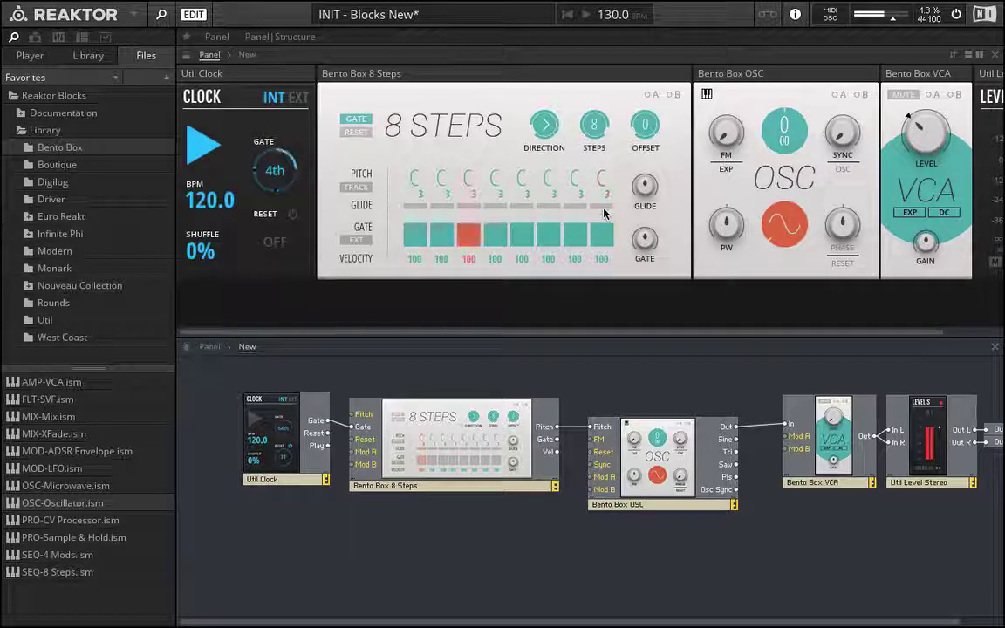
left_click_drag(923, 164, 927, 98)
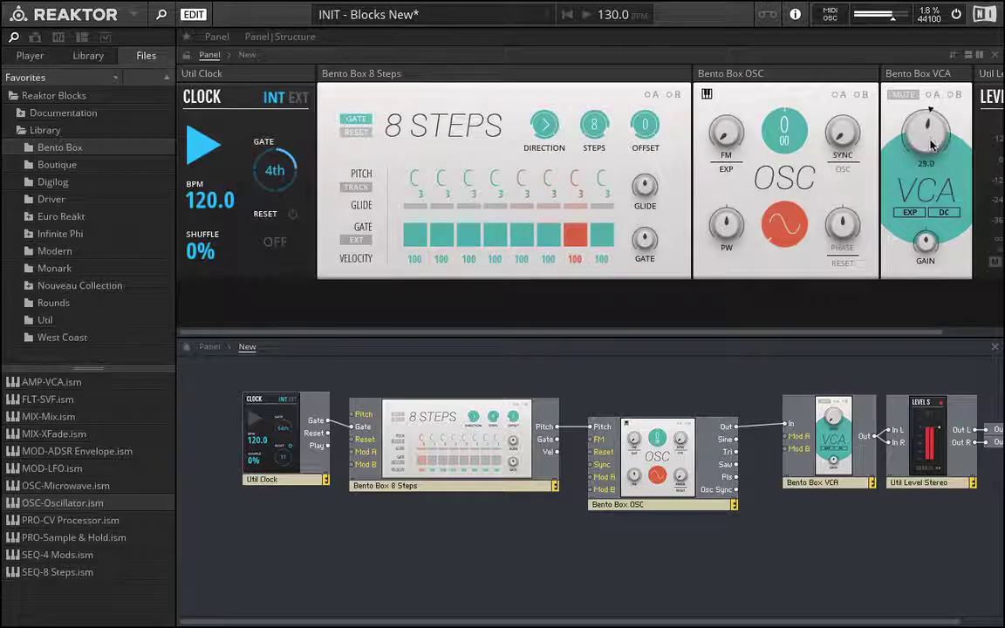
Step: Set the second step's pitch to C2, the third to A3 and the sequence length to 3 steps, and stop the clock
left_click_drag(443, 191, 448, 218)
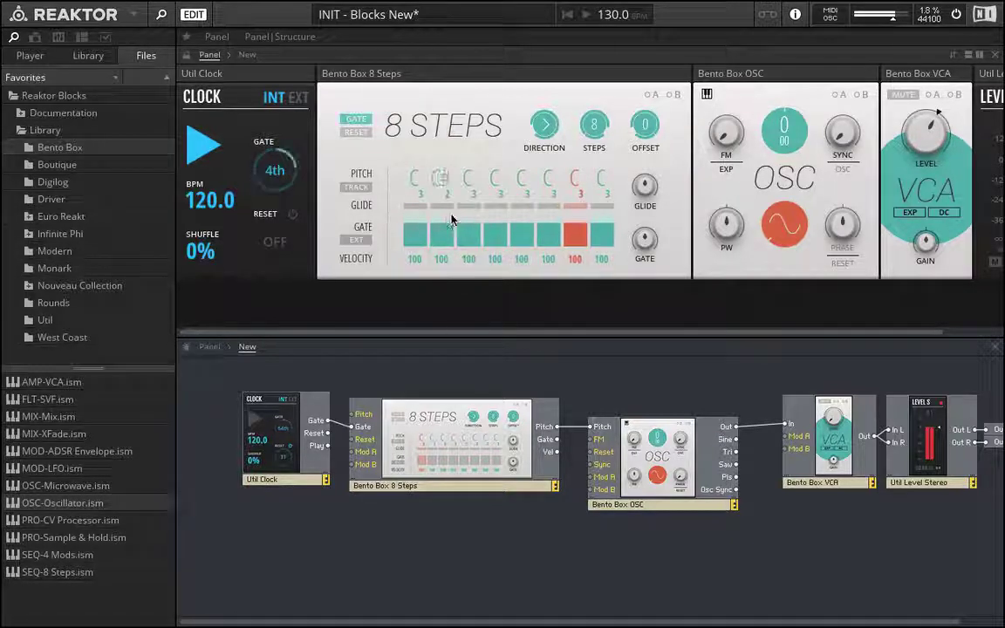
left_click_drag(472, 166, 479, 153)
left_click_drag(593, 142, 573, 206)
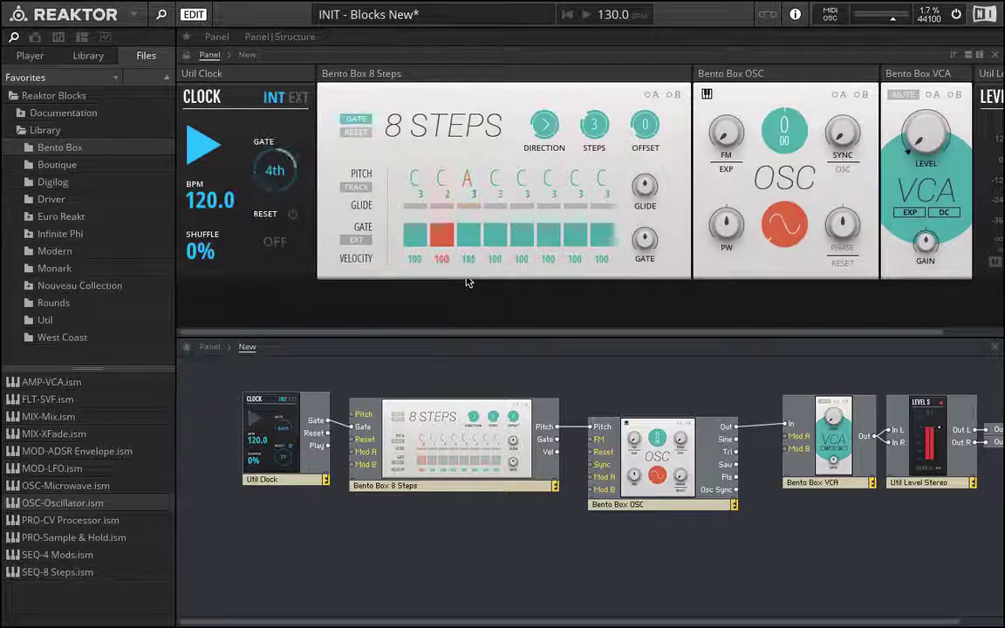
left_click(196, 139)
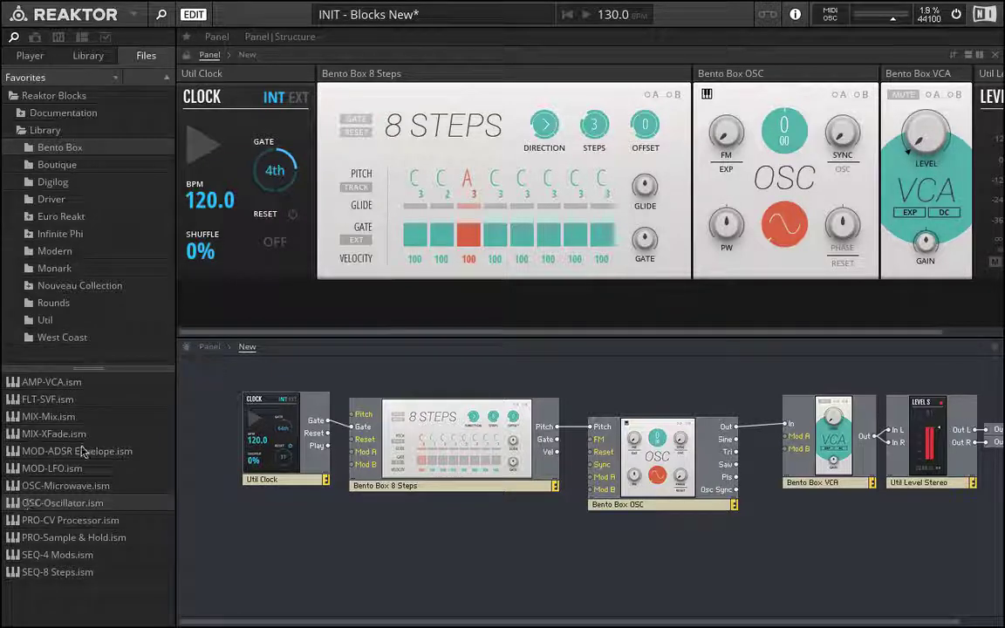
Step: Add the Bento Box MOD-ADSR Envelope block below the sequencer, wired from the clock's Gate output to the VCA's Mod A input
left_click_drag(80, 452, 481, 546)
left_click_drag(299, 459, 271, 462)
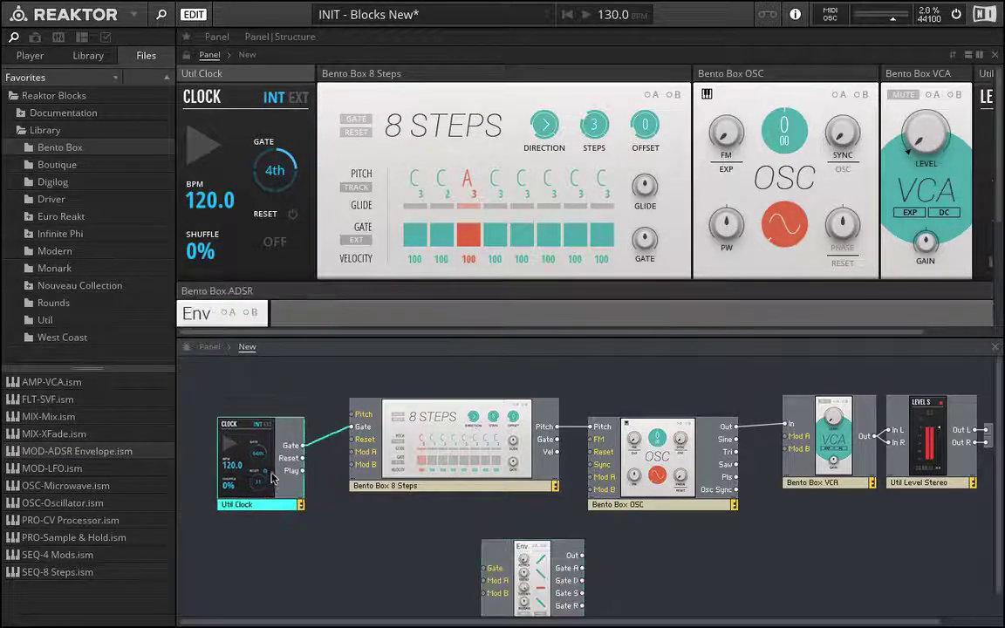
left_click_drag(505, 556, 374, 510)
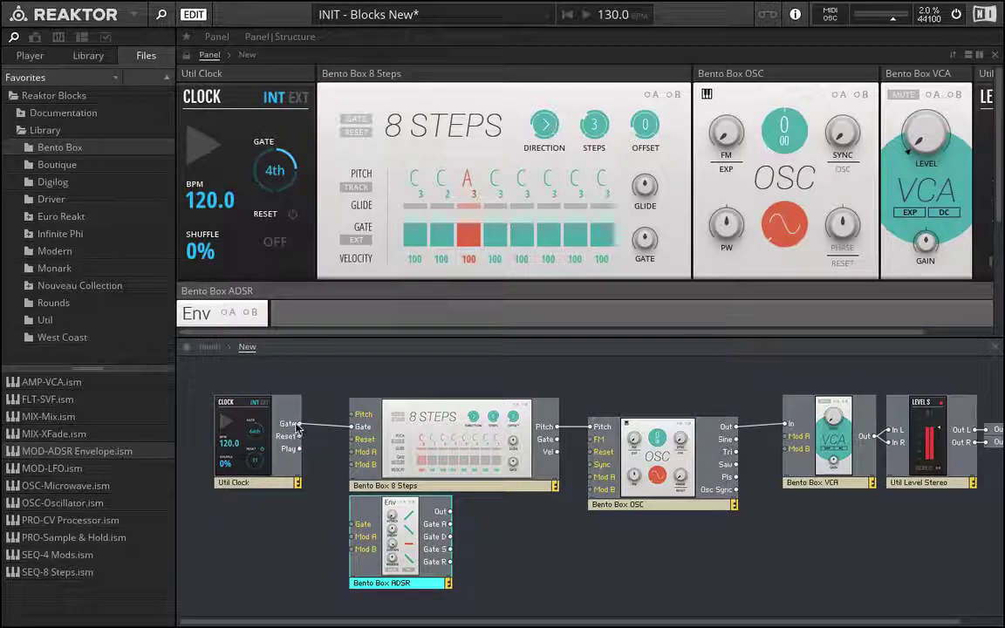
left_click_drag(359, 525, 357, 524)
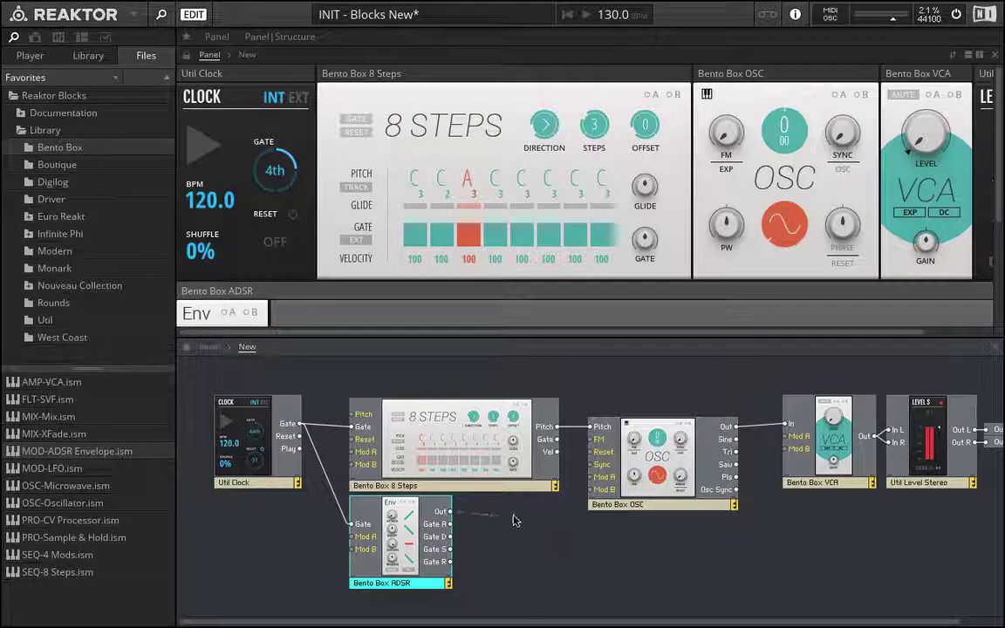
left_click_drag(544, 522, 796, 436)
Step: Move the ADSR panel between the OSC and VCA panels
scroll(629, 276, "right", 2)
scroll(399, 274, "down", 3)
scroll(370, 255, "left", 2)
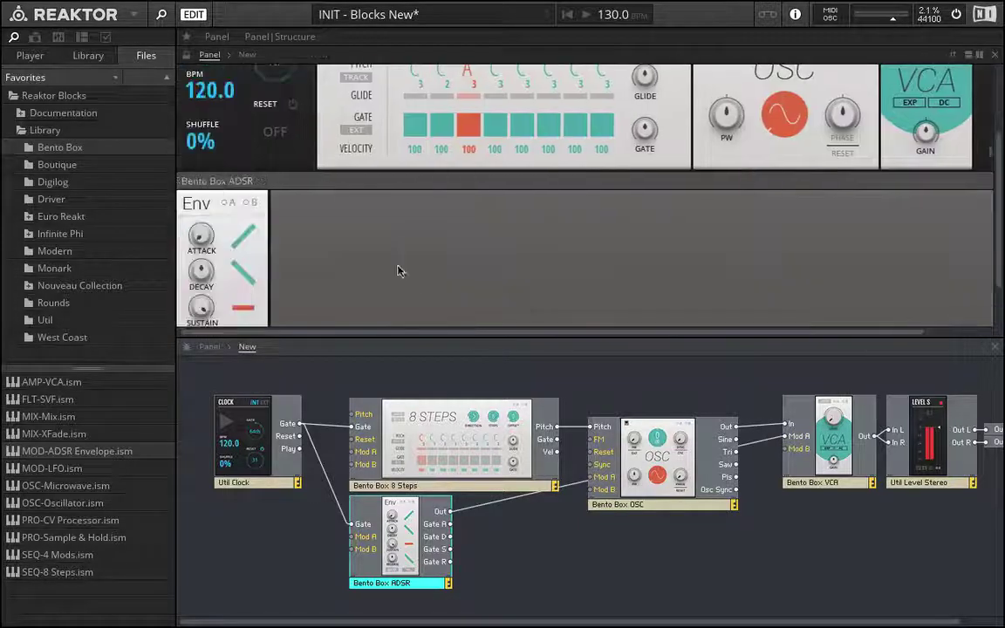
left_click_drag(214, 181, 850, 211)
scroll(835, 207, "right", 2)
scroll(840, 218, "up", 3)
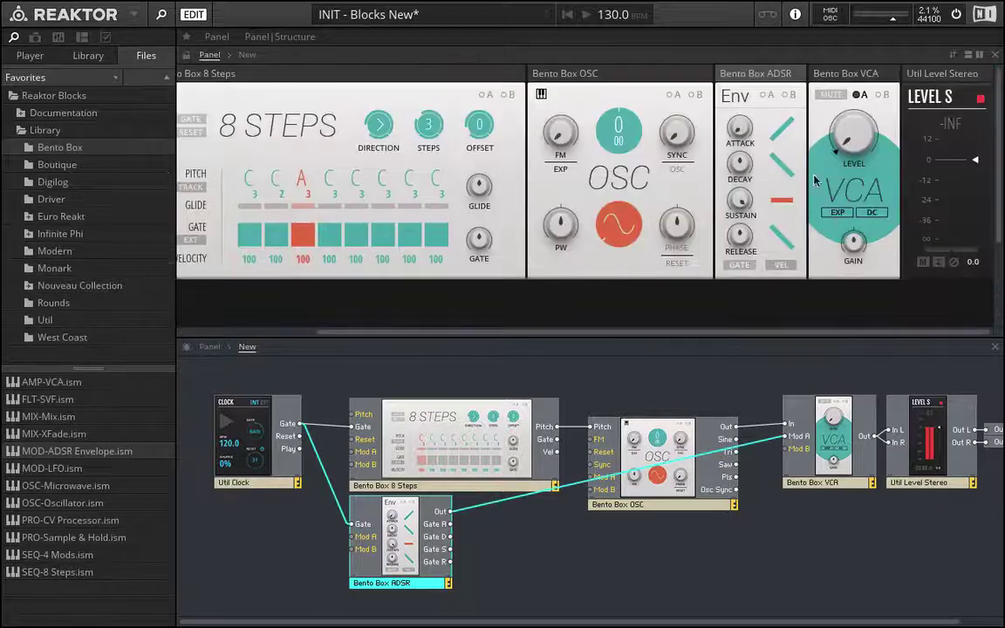
Step: Apply the VCA's Mod A modulation to its level and start the clock
left_click(860, 94)
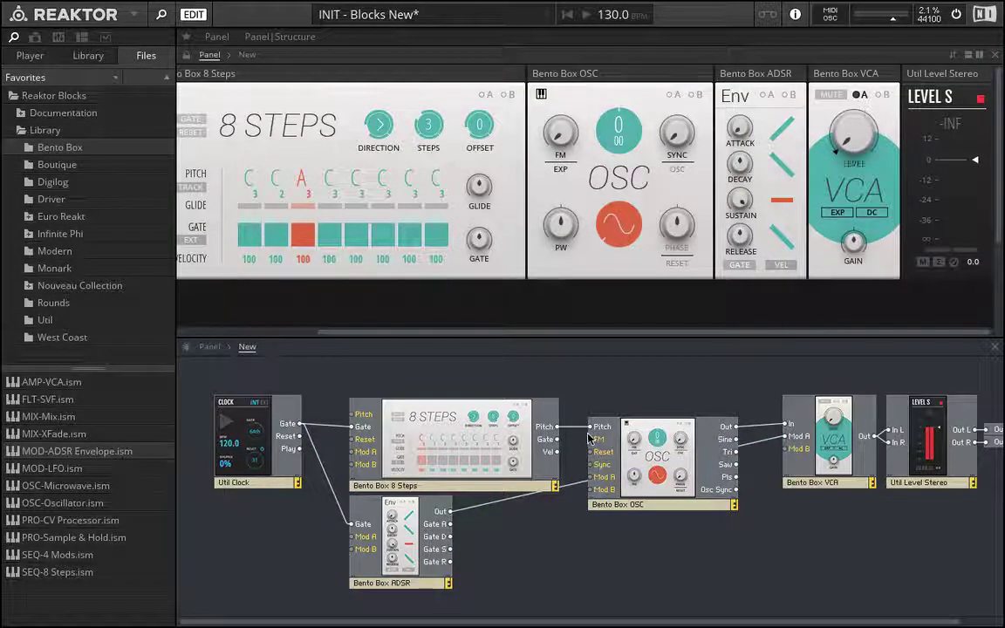
scroll(422, 271, "left", 1)
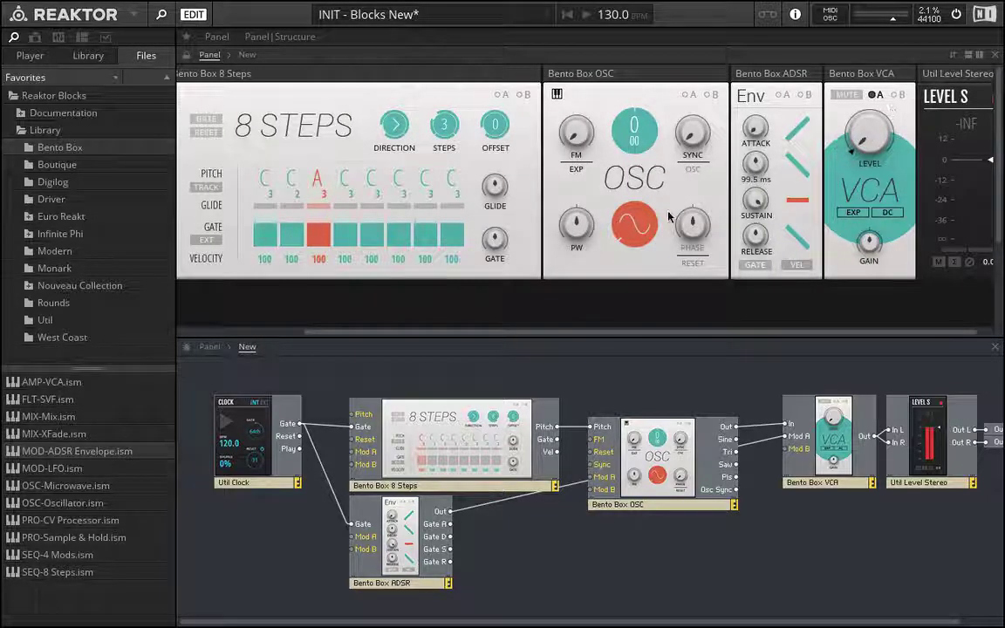
scroll(669, 217, "left", 5)
scroll(524, 175, "right", 5)
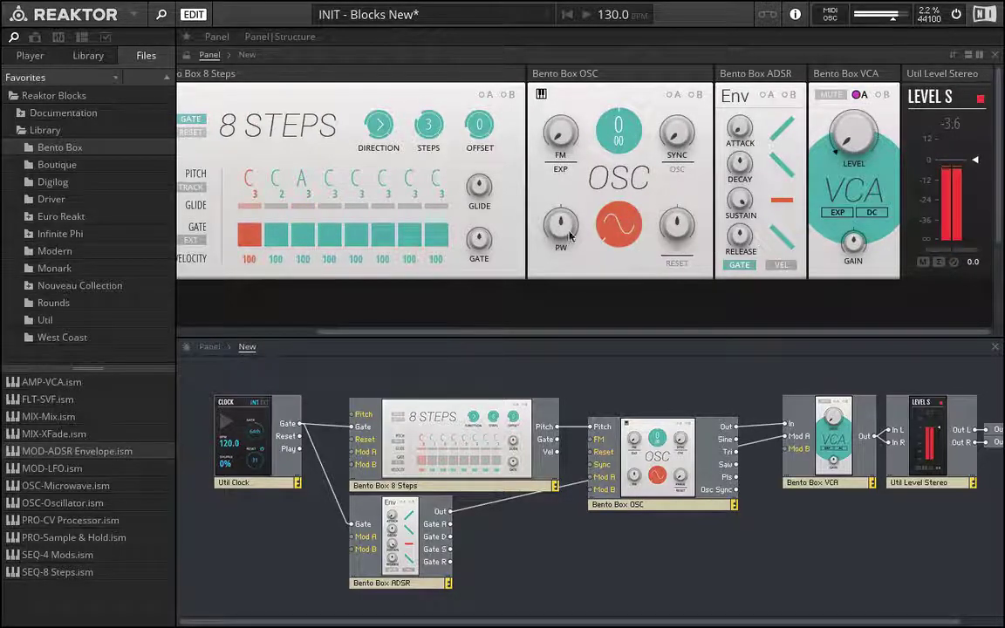
Step: Change the oscillator's waveform away from sine, and give the envelope a sustain of 0 and a curved decay
scroll(637, 225, "left", 5)
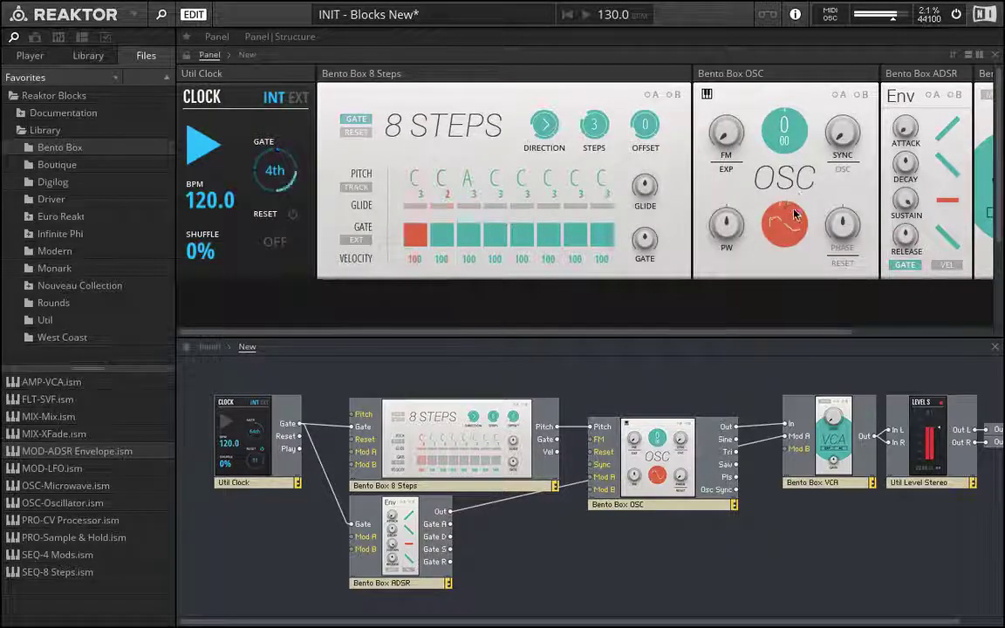
scroll(824, 209, "right", 5)
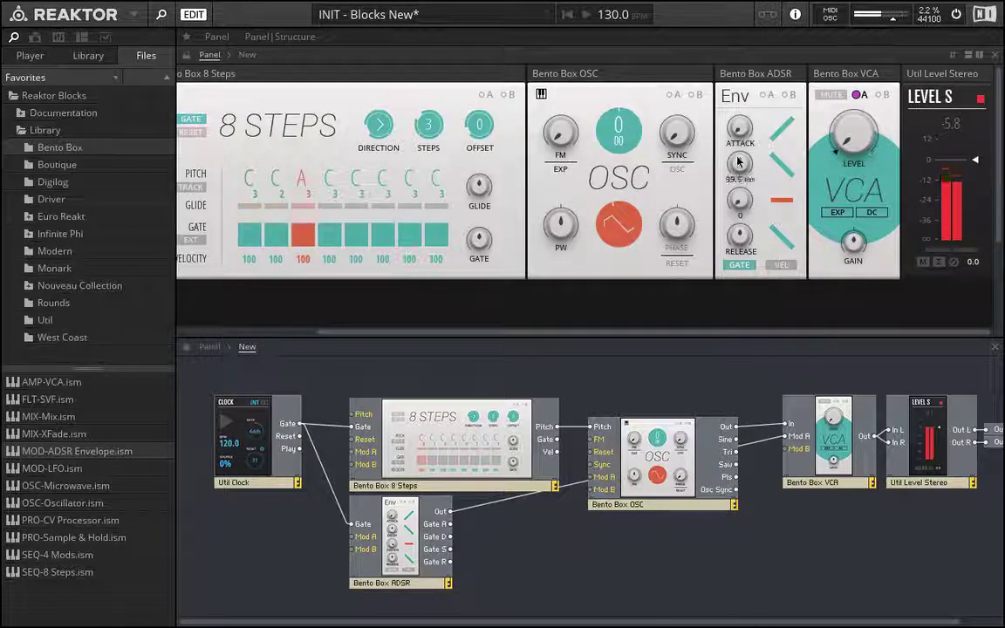
left_click_drag(740, 164, 760, 131)
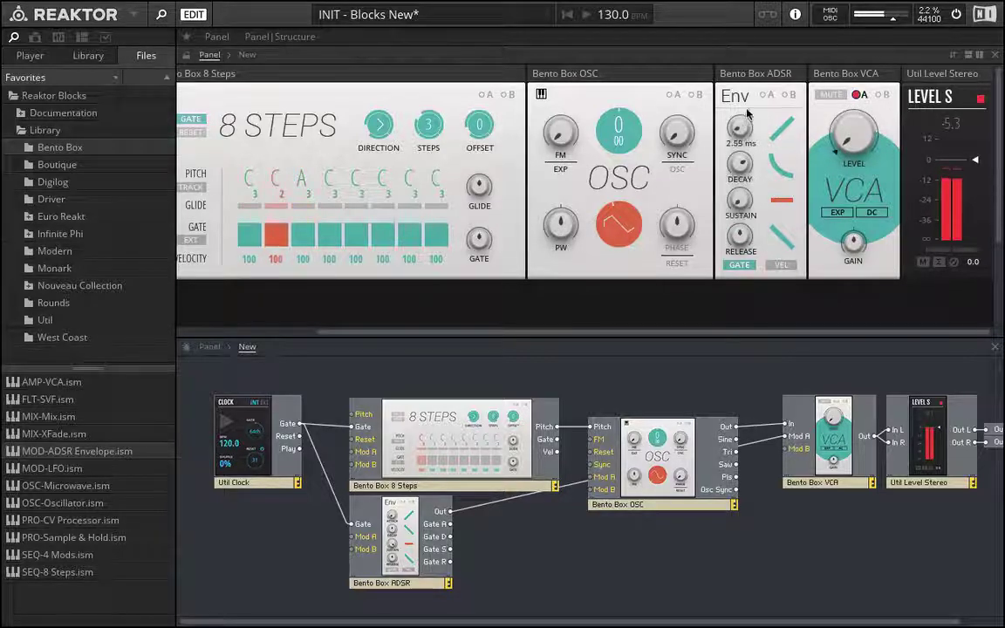
Step: Set the clock's shuffle to 18% and its gate division to 8th
left_click_drag(698, 331, 558, 332)
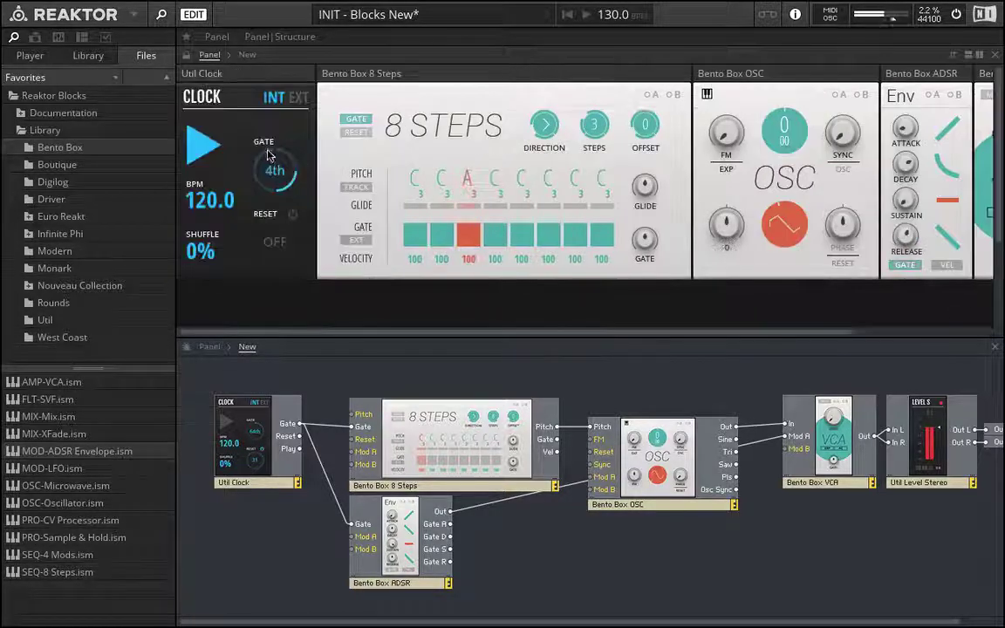
left_click_drag(293, 151, 288, 165)
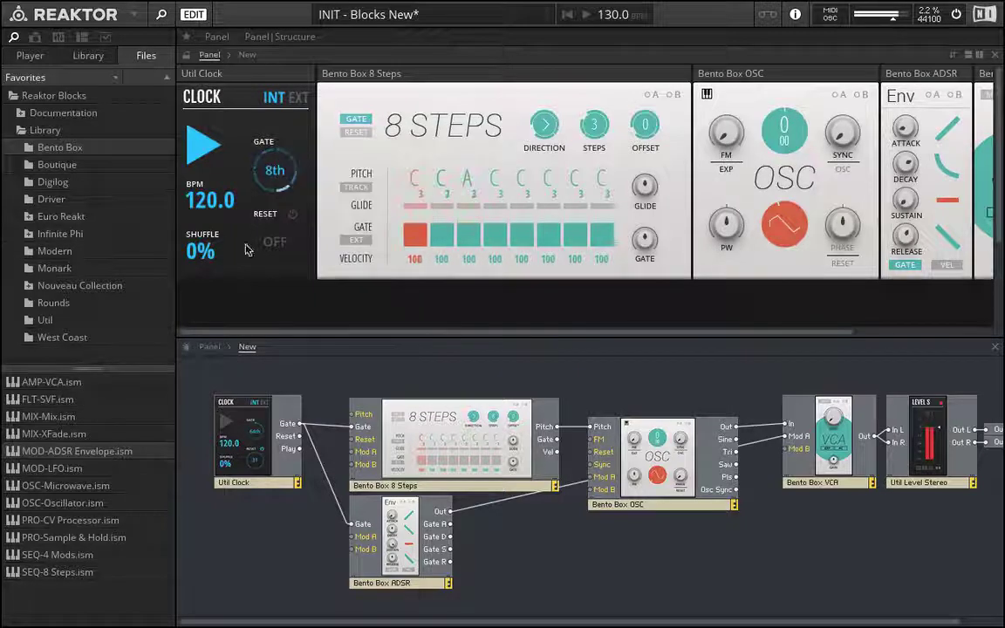
left_click_drag(209, 244, 219, 215)
scroll(274, 175, "up", 1)
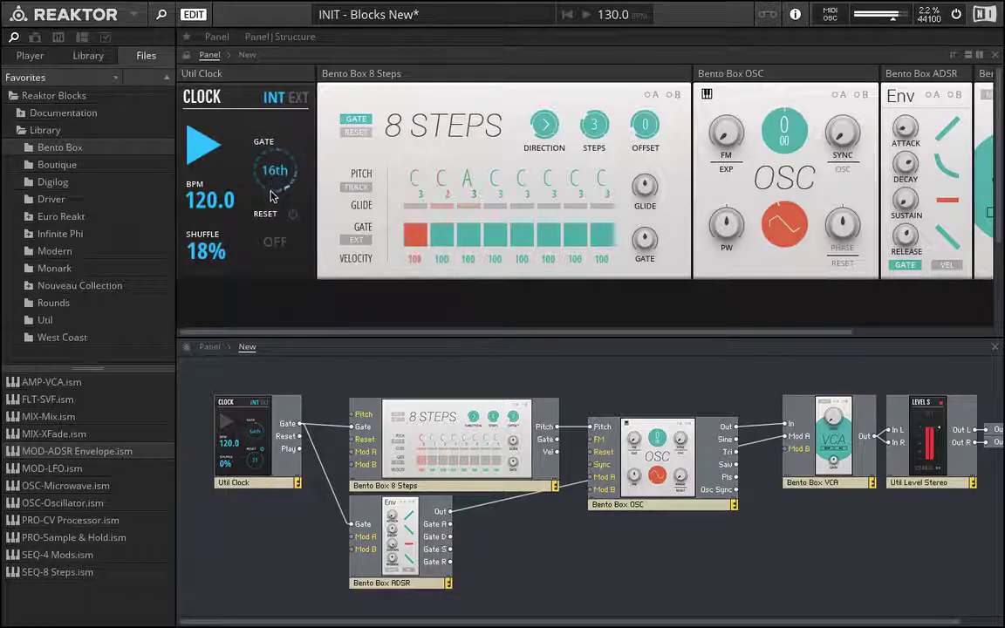
scroll(274, 171, "down", 1)
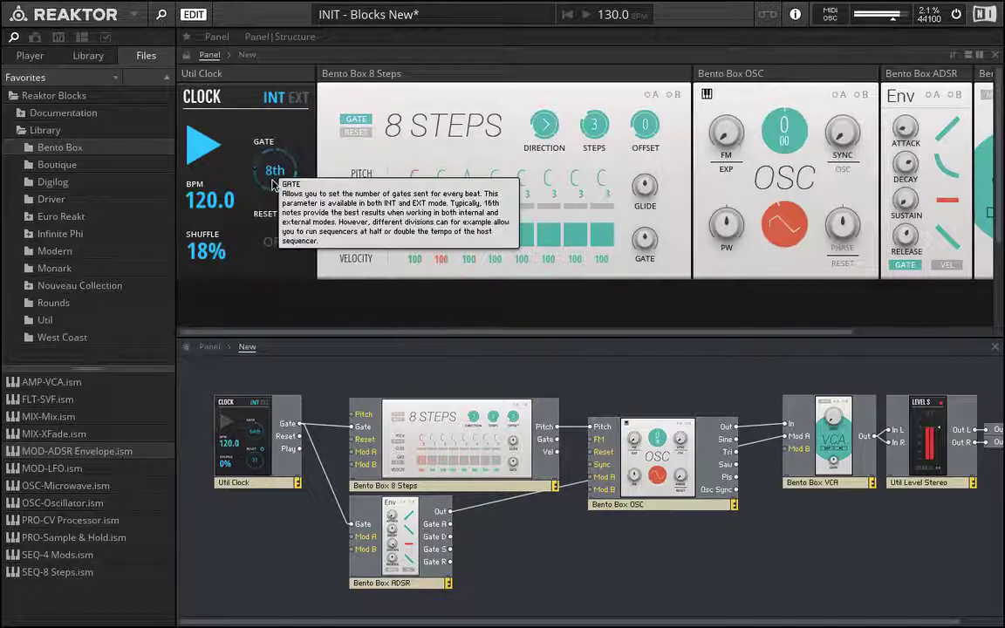
Step: Reduce the amount of Mod A modulation on the VCA's level
scroll(604, 237, "right", 3)
scroll(604, 237, "down", 1)
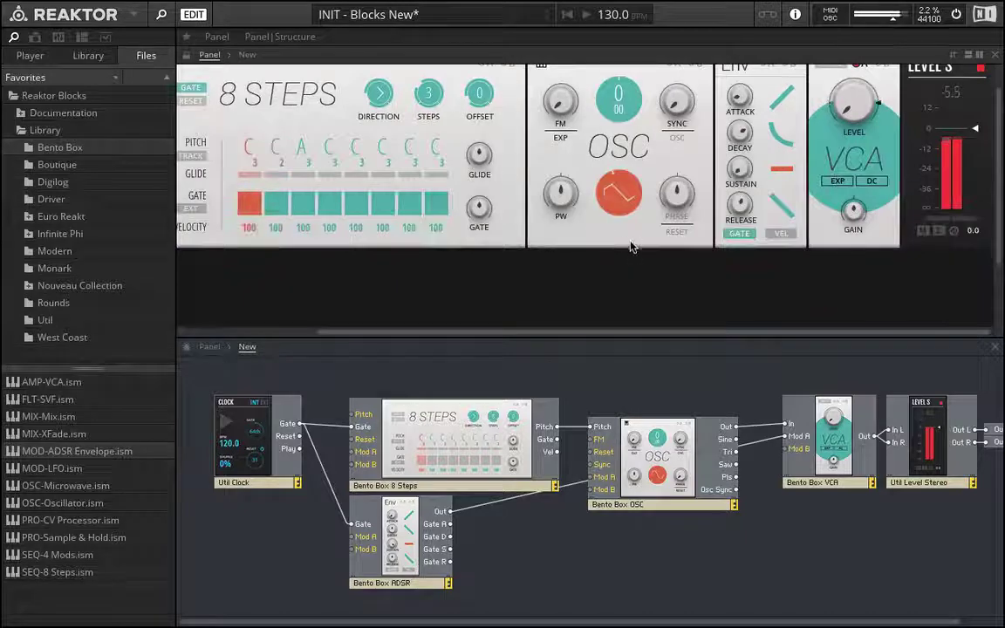
scroll(635, 248, "up", 1)
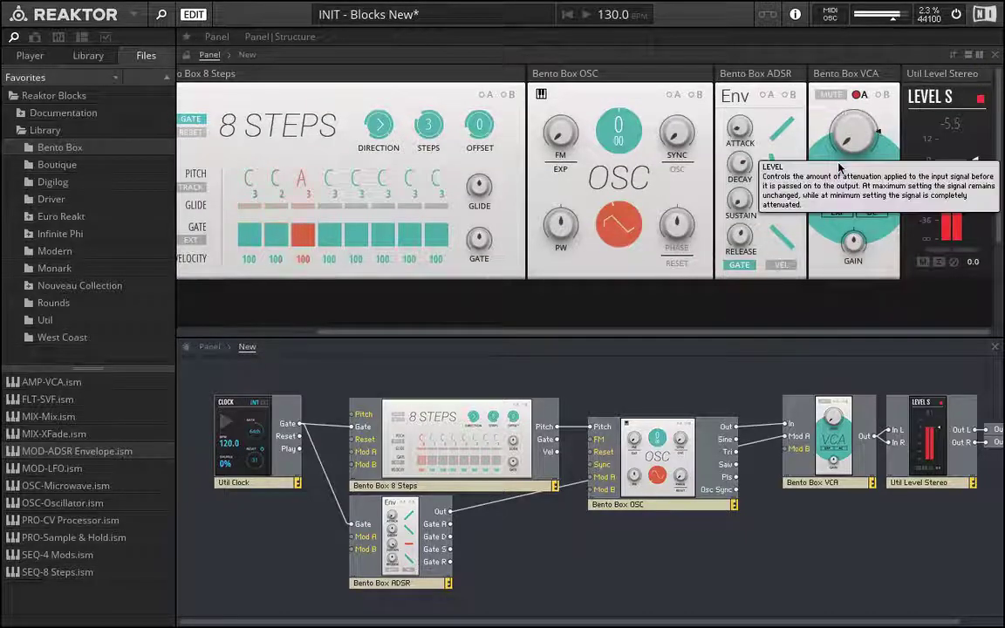
left_click(860, 94)
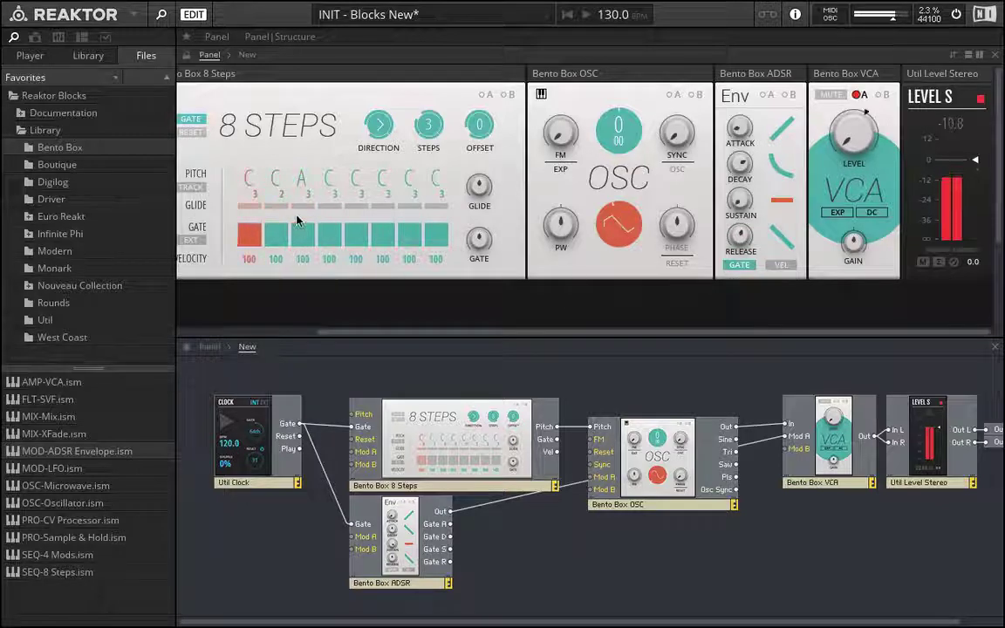
Step: Stop the clock and add the Bento Box SEQ-4 Mods block below the OSC block in the structure
scroll(389, 207, "left", 2)
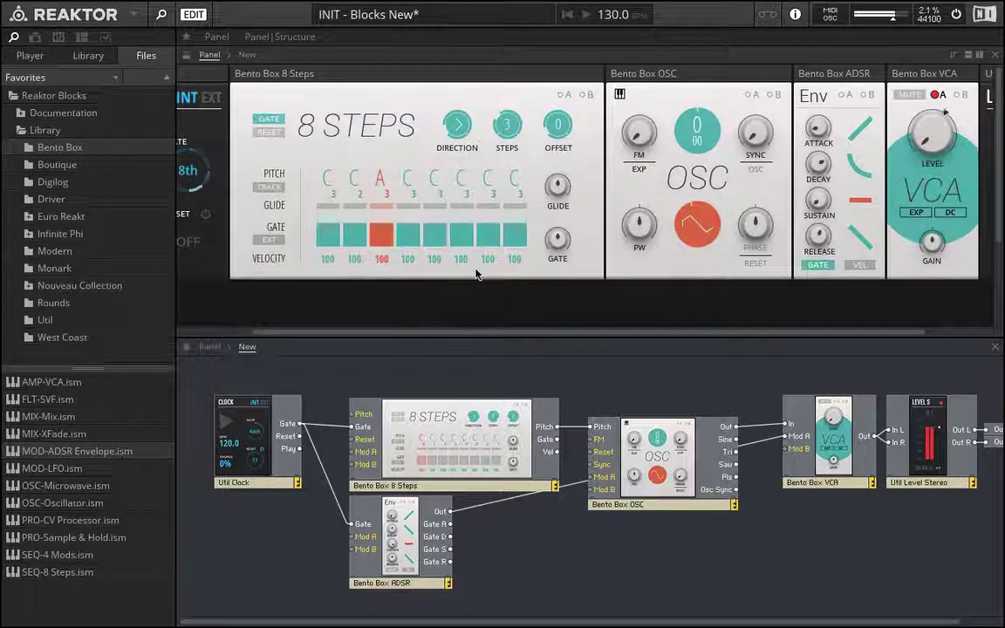
scroll(370, 268, "left", 2)
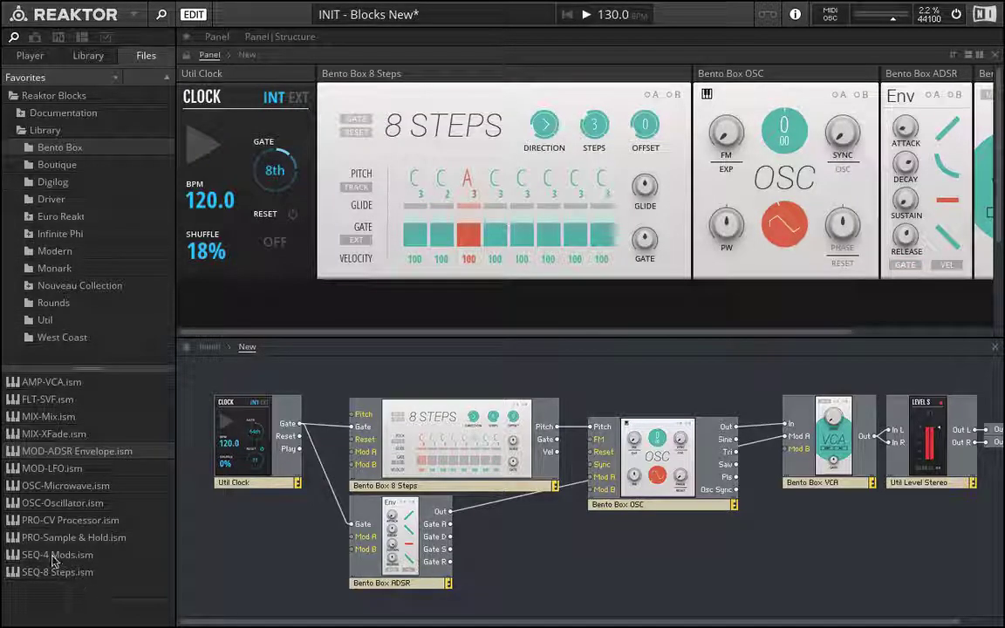
left_click_drag(54, 561, 558, 531)
left_click_drag(556, 574, 556, 574)
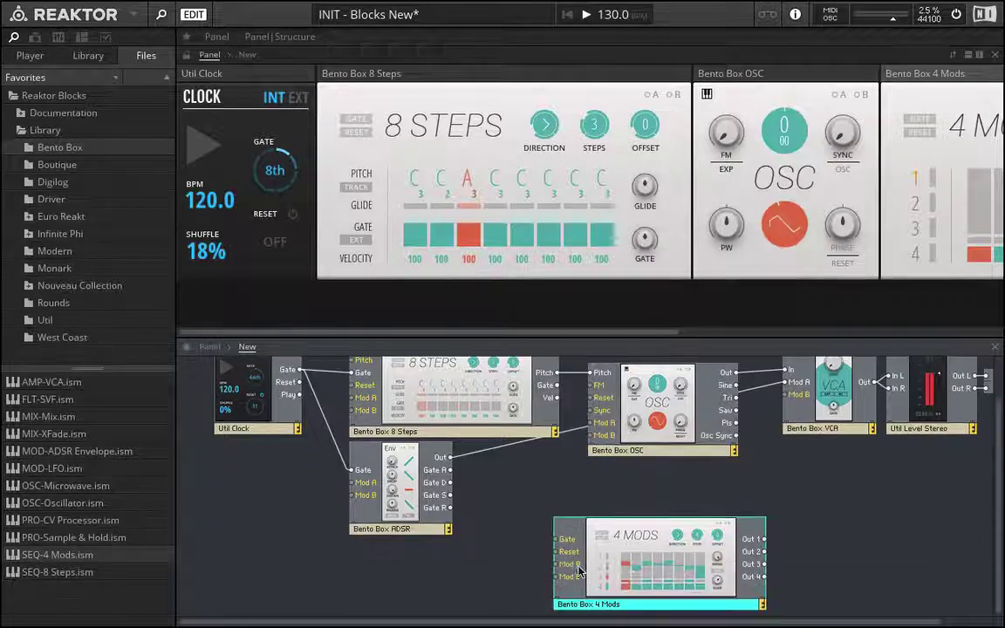
Step: Reposition the 4 Mods block, add the Bento Box FLT-SVF filter beneath the VCA, and enlarge the structure area
left_click_drag(642, 571, 597, 556)
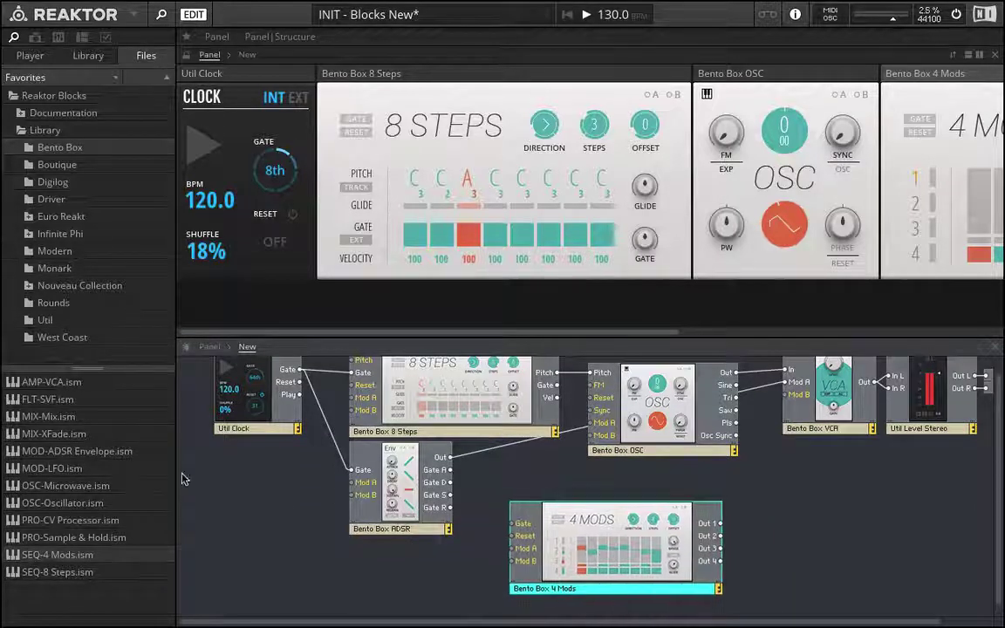
left_click_drag(48, 399, 782, 482)
left_click(668, 504)
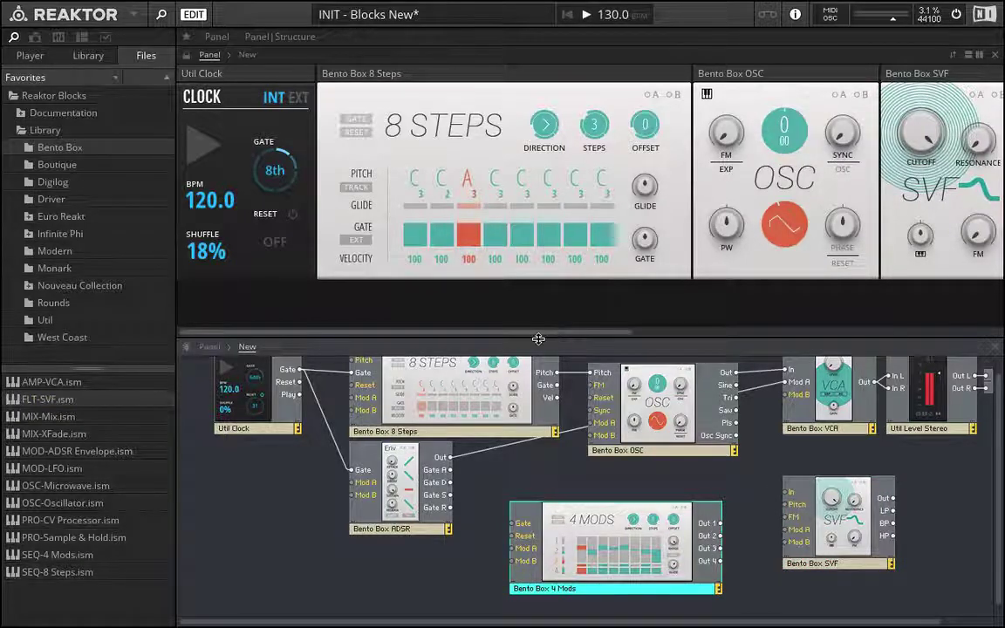
left_click_drag(538, 339, 543, 285)
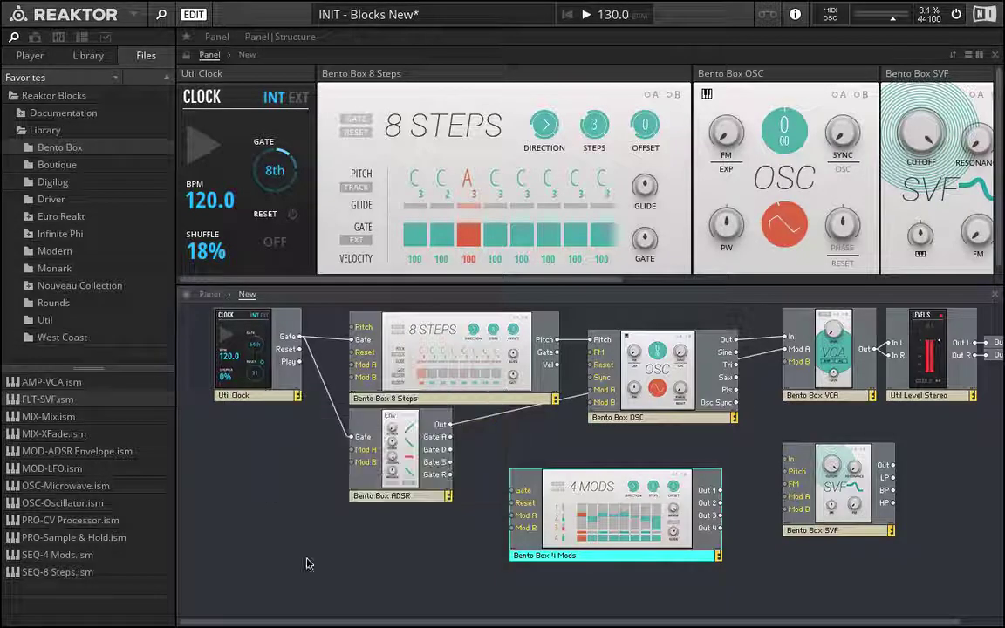
mouse_move(678, 496)
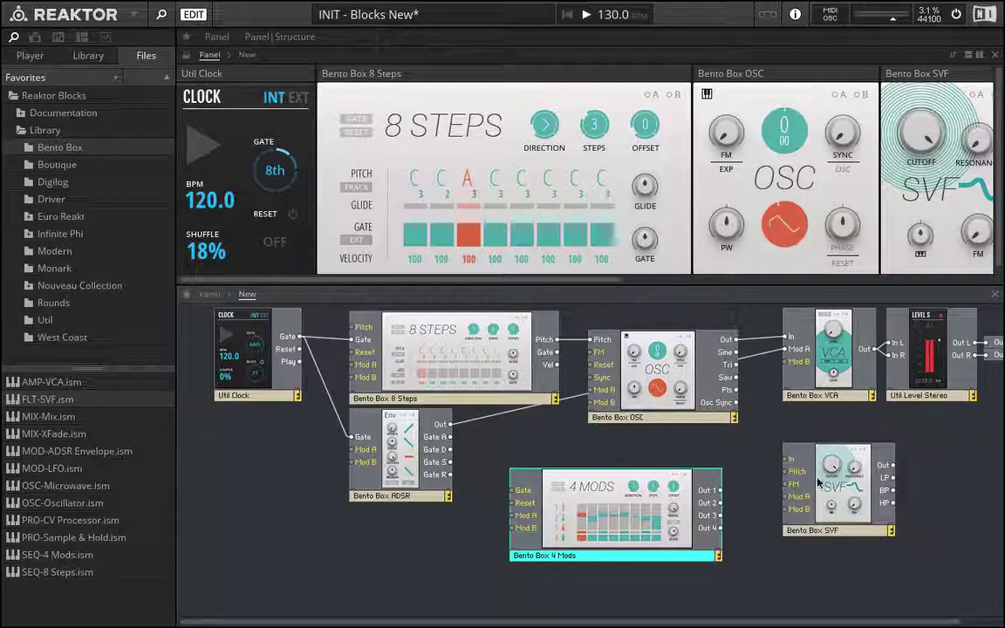
Step: Rearrange the 8 Steps, ADSR and OSC blocks to make room, and place the SVF filter between OSC and VCA
left_click_drag(824, 481, 778, 460)
left_click_drag(331, 515, 450, 350)
left_click_drag(449, 343, 396, 341)
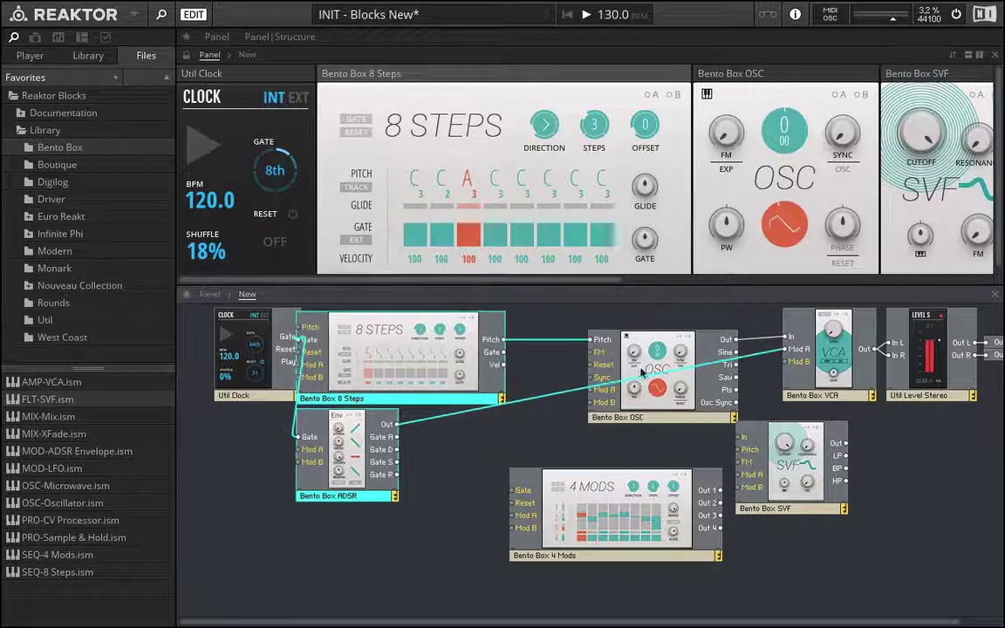
left_click_drag(670, 371, 613, 371)
left_click_drag(781, 456, 721, 360)
left_click_drag(603, 389, 571, 373)
left_click_drag(716, 364, 696, 338)
Step: Replace the direct OSC-to-VCA audio wire by routing the OSC's Out into the SVF's In and the SVF's Out into the VCA's In
left_click(674, 325)
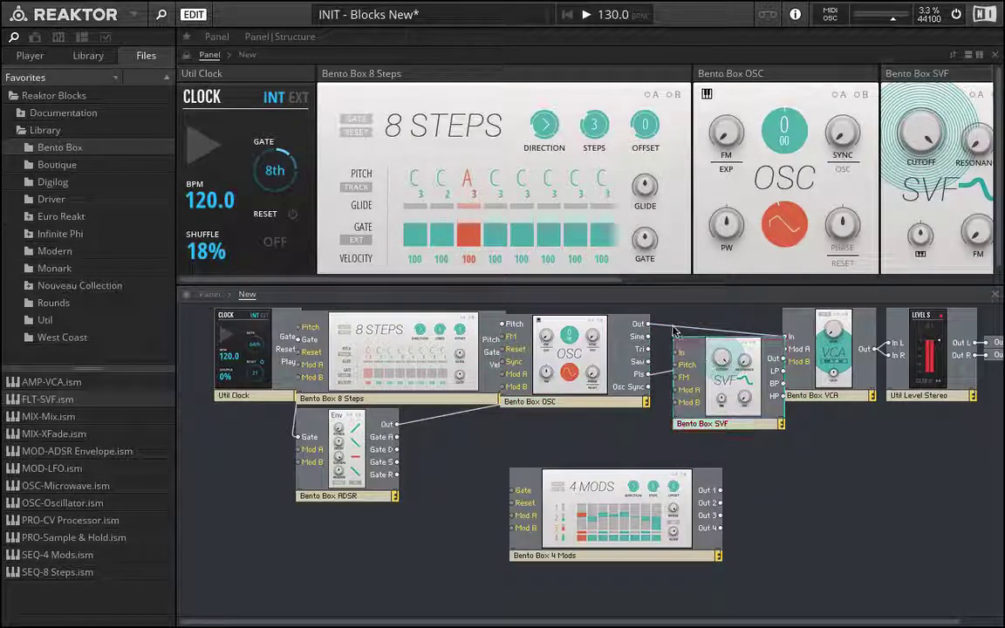
left_click(674, 327)
key("Delete")
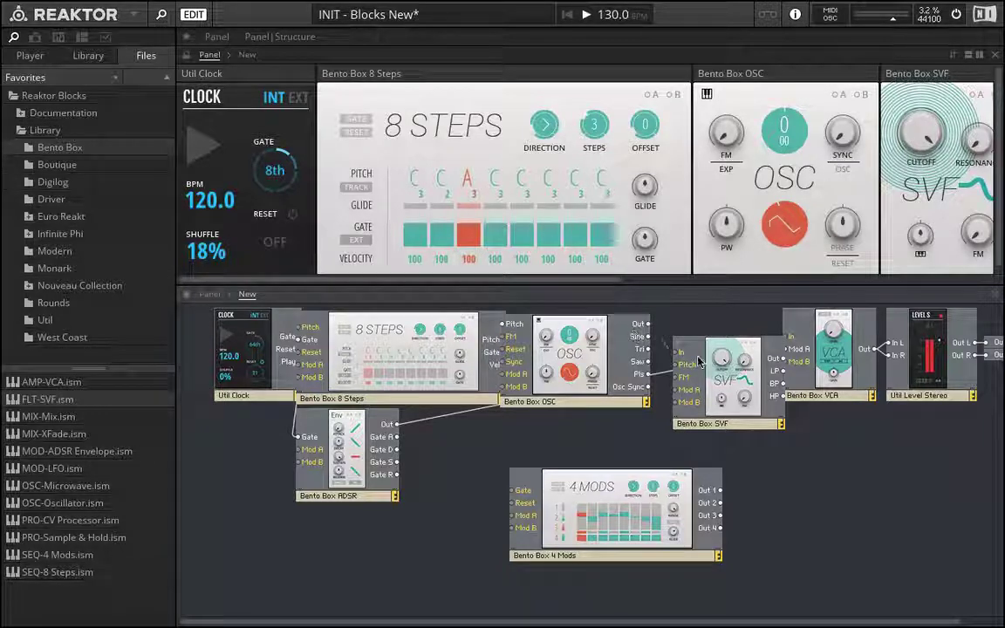
left_click_drag(698, 361, 746, 371)
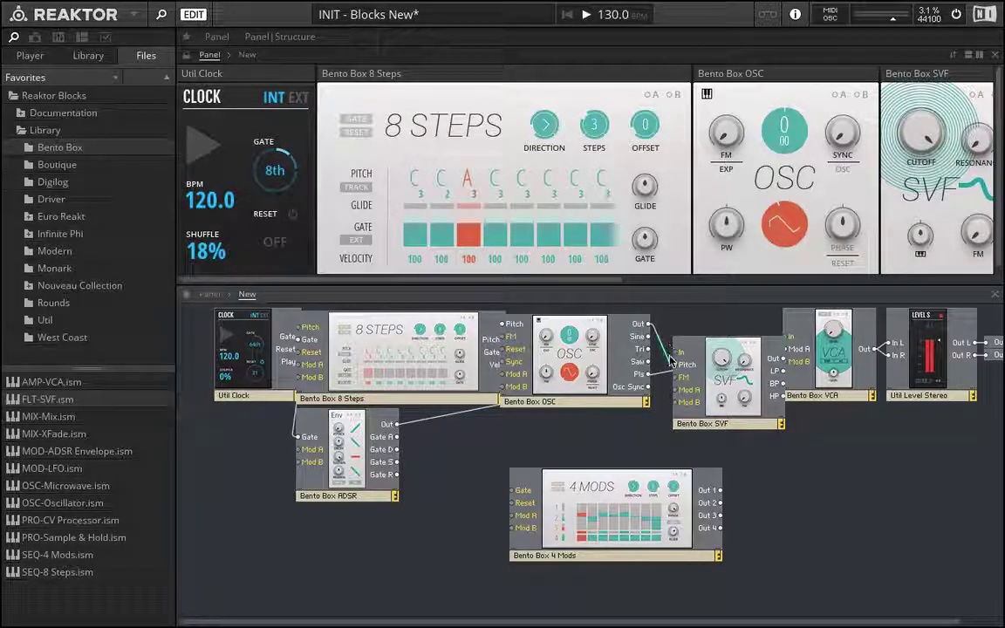
left_click_drag(672, 361, 625, 319)
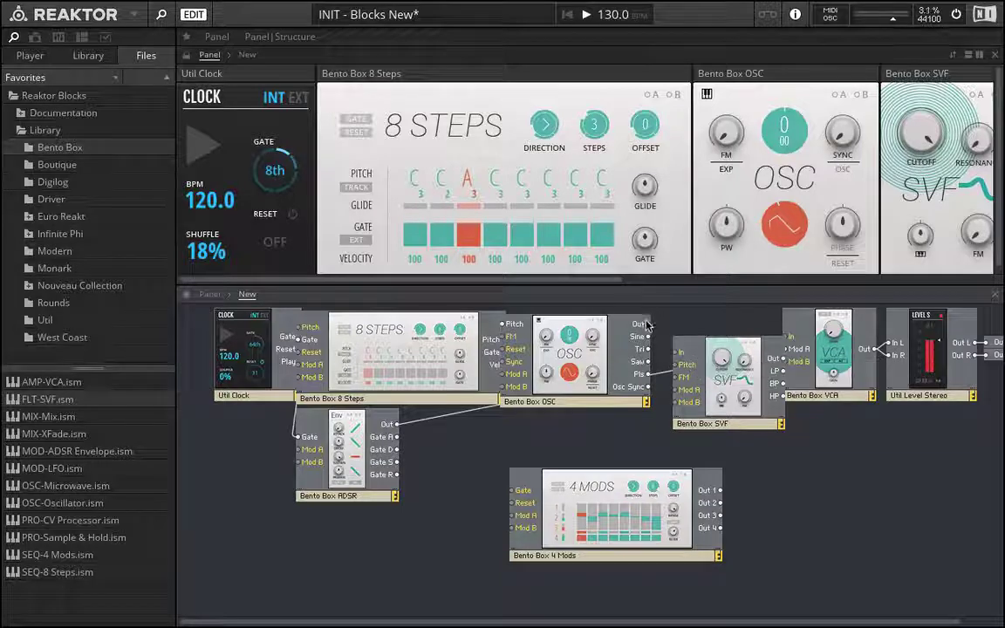
left_click_drag(698, 366, 659, 358)
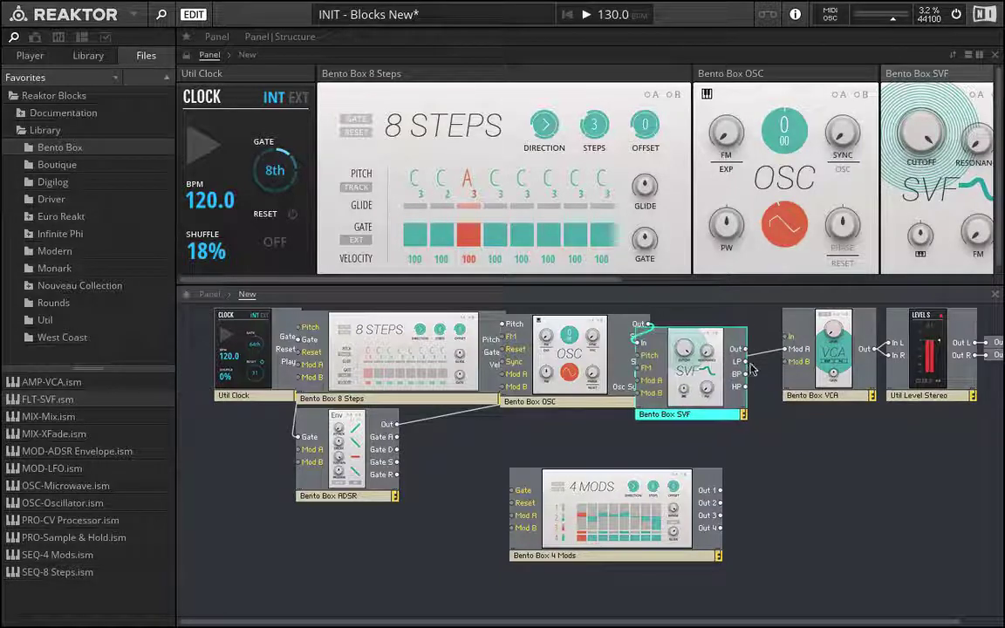
left_click_drag(747, 355, 790, 342)
left_click_drag(709, 372, 744, 372)
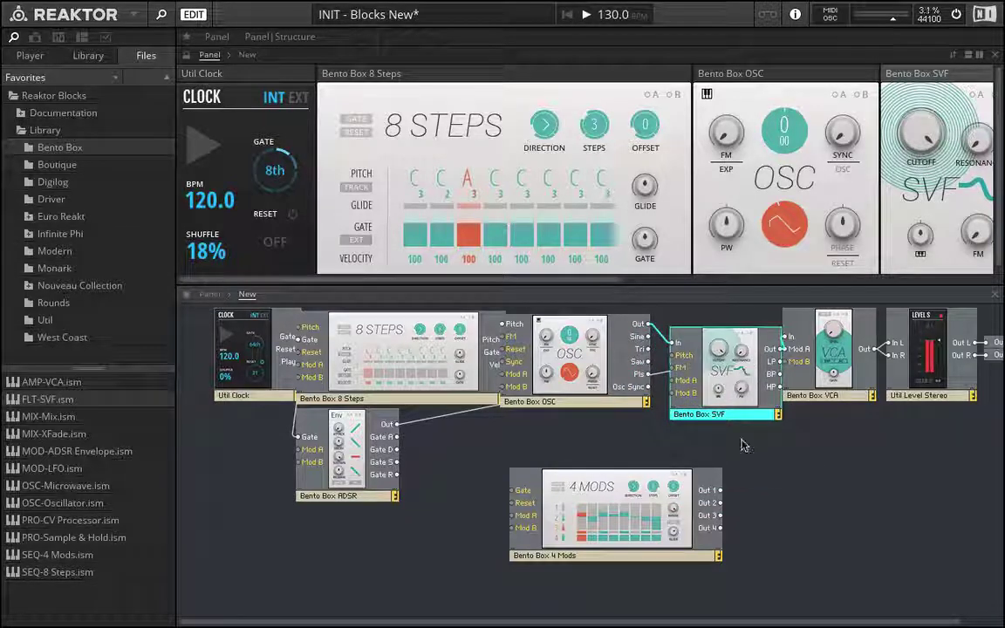
Step: Move the 4 Mods block beneath the OSC and connect its Out 1 to the SVF's Mod A input
left_click_drag(643, 525, 596, 526)
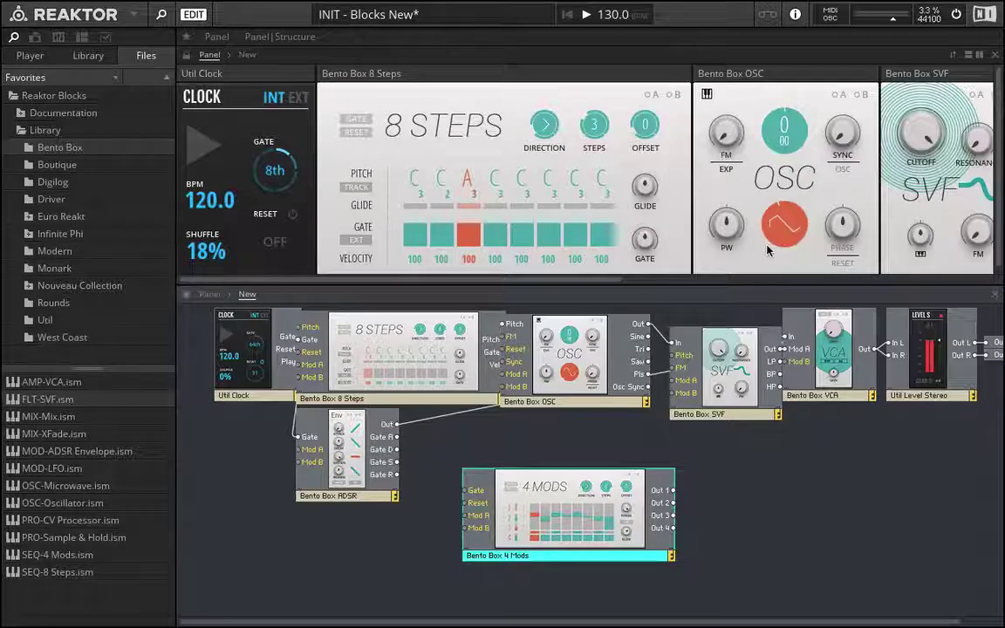
scroll(768, 249, "right", 5)
left_click_drag(607, 503, 600, 496)
left_click_drag(685, 78, 499, 81)
scroll(525, 207, "down", 1)
scroll(531, 212, "left", 1)
scroll(525, 211, "left", 1)
scroll(529, 216, "right", 2)
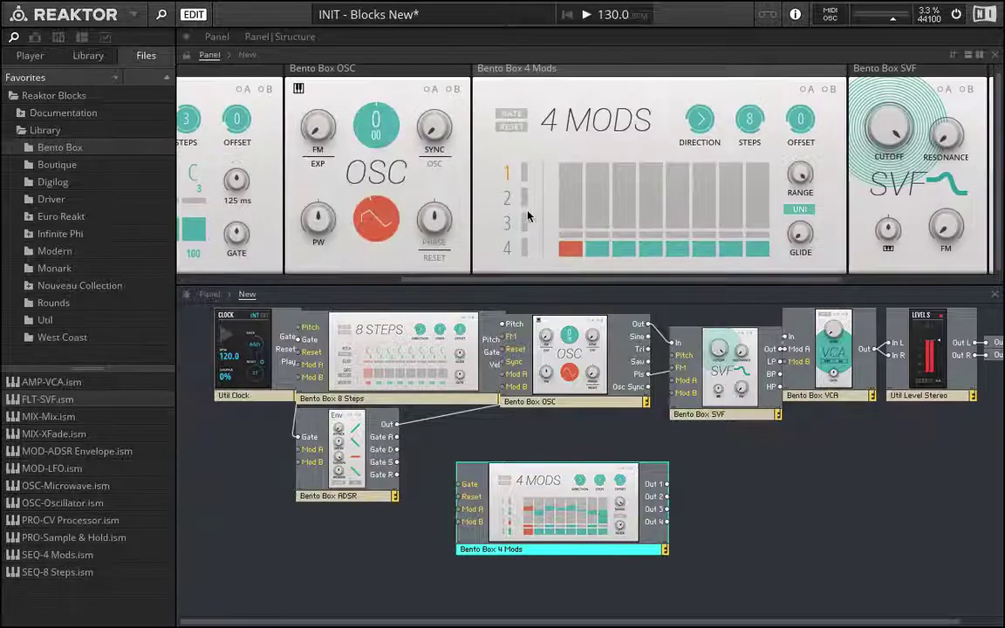
left_click_drag(664, 494, 635, 516)
left_click_drag(653, 463, 742, 427)
left_click(732, 382)
Step: Shift the Util Clock block aside and connect its Gate output to the 4 Mods block's Gate input
left_click_drag(521, 530, 543, 509)
left_click_drag(221, 346, 192, 377)
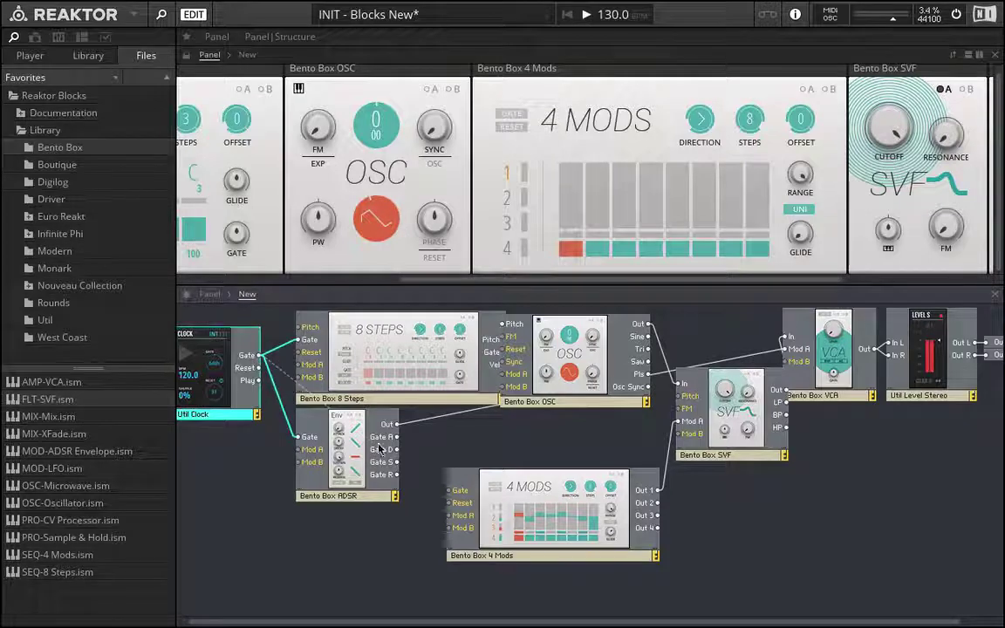
left_click_drag(450, 489, 450, 491)
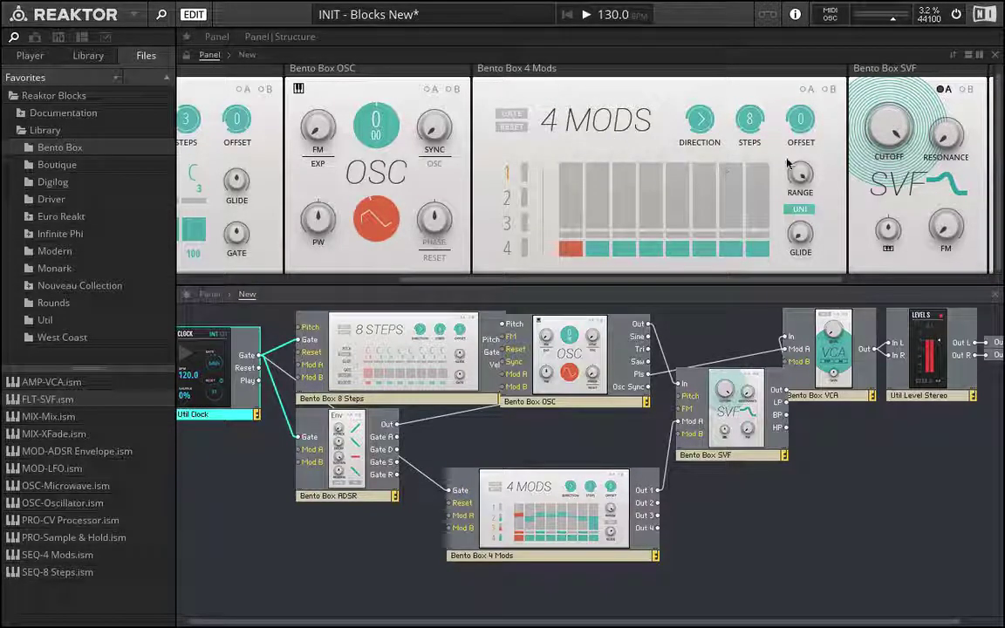
Step: Set the 4 Mods sequence to 6 steps and apply Mod A modulation to the SVF's cutoff
left_click_drag(749, 124, 750, 135)
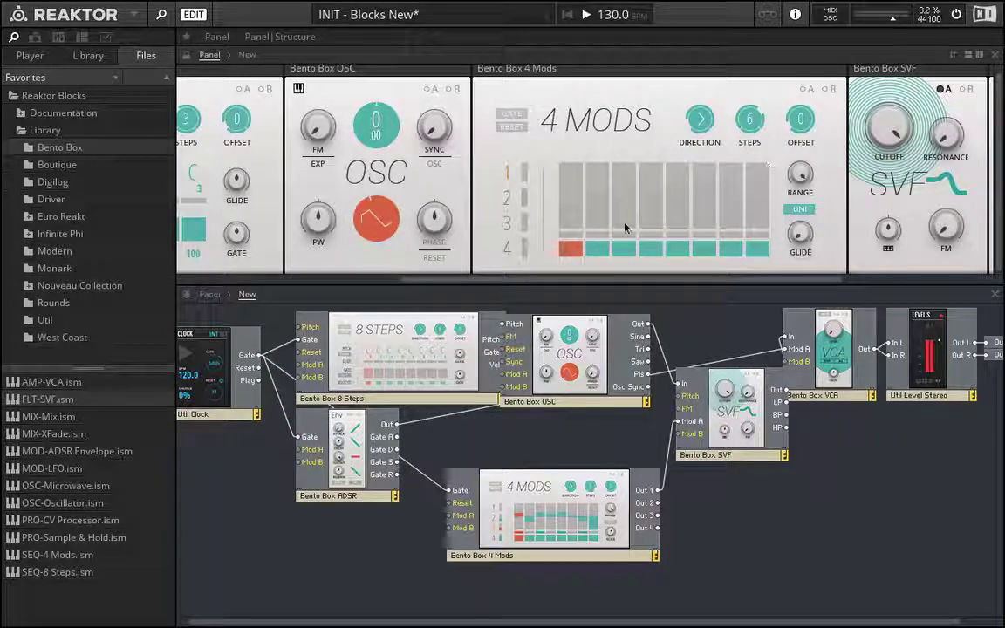
scroll(838, 240, "right", 3)
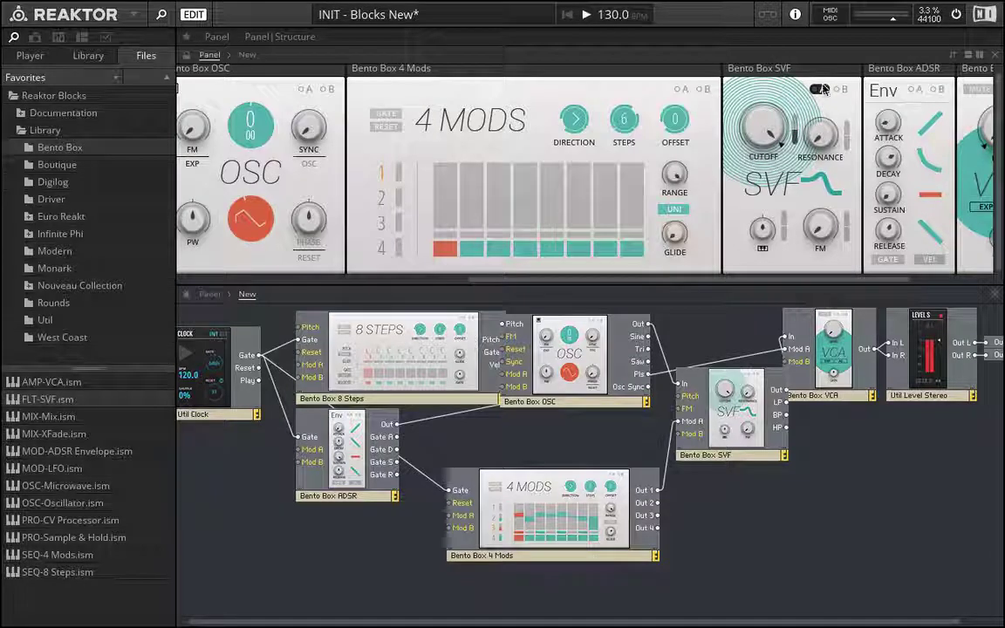
Step: With the clock running, draw levels for steps 2 to 5 of the first 4 Mods row, slightly lower the SVF's cutoff, and set its resonance to 67.1
scroll(226, 174, "left", 5)
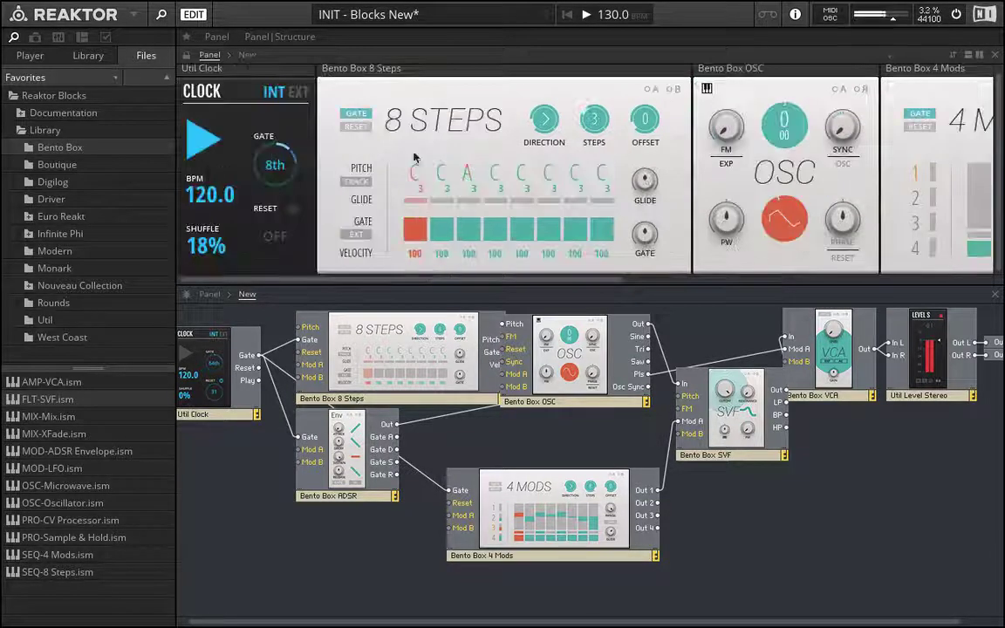
scroll(602, 172, "right", 6)
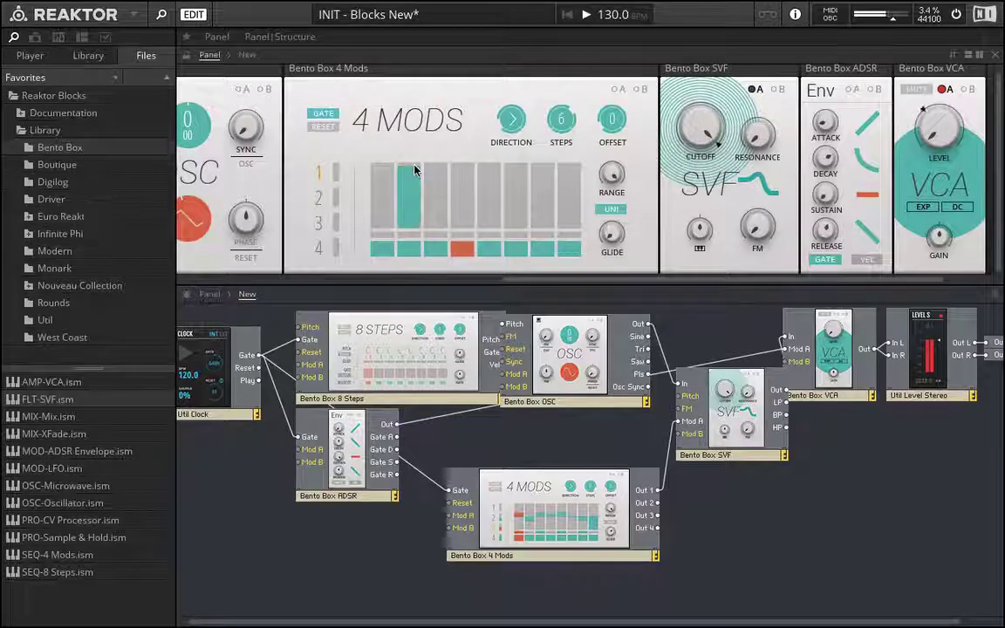
mouse_move(415, 185)
left_mouse_down()
mouse_move(438, 221)
mouse_move(442, 201)
mouse_move(445, 221)
mouse_move(446, 213)
mouse_move(464, 225)
mouse_move(470, 182)
left_mouse_up()
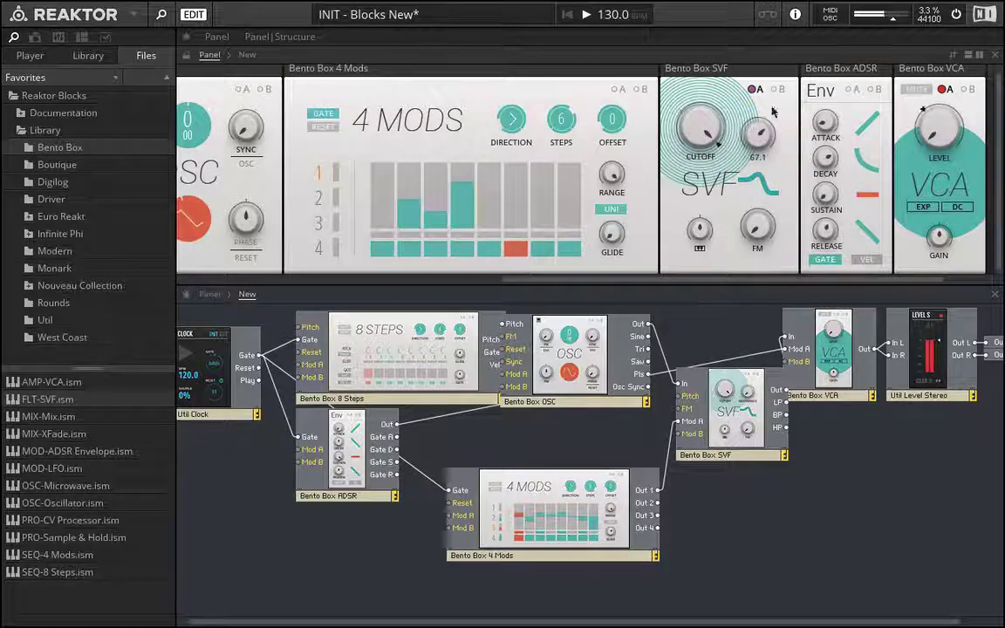
left_click(493, 207)
left_click_drag(688, 140, 687, 154)
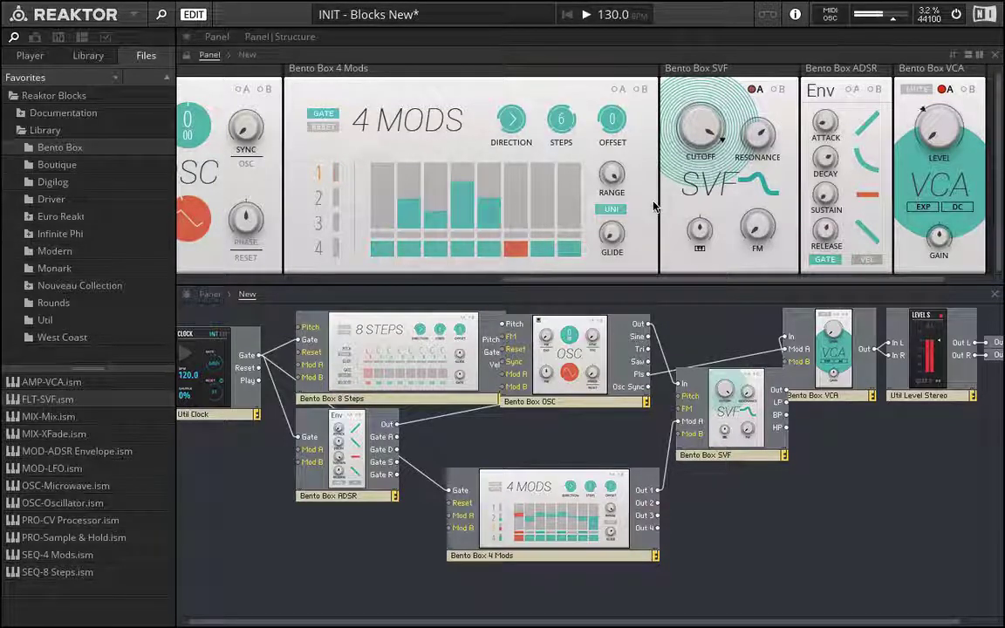
Step: Lower the fourth step's level in the 4 Mods block's first row and set its sequence length to 5 steps
left_click(468, 201)
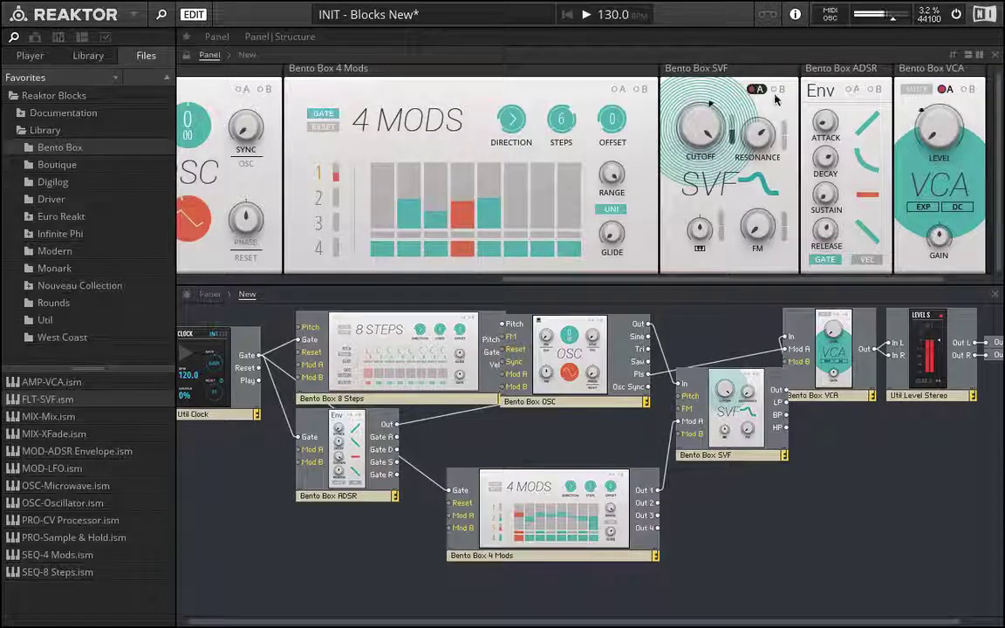
scroll(437, 182, "left", 5)
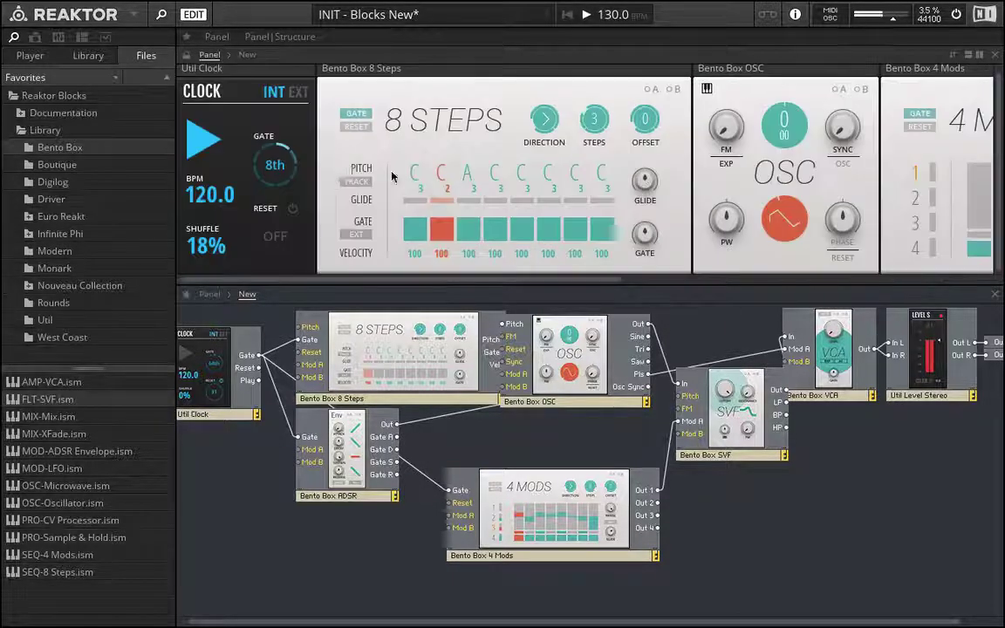
scroll(562, 163, "right", 5)
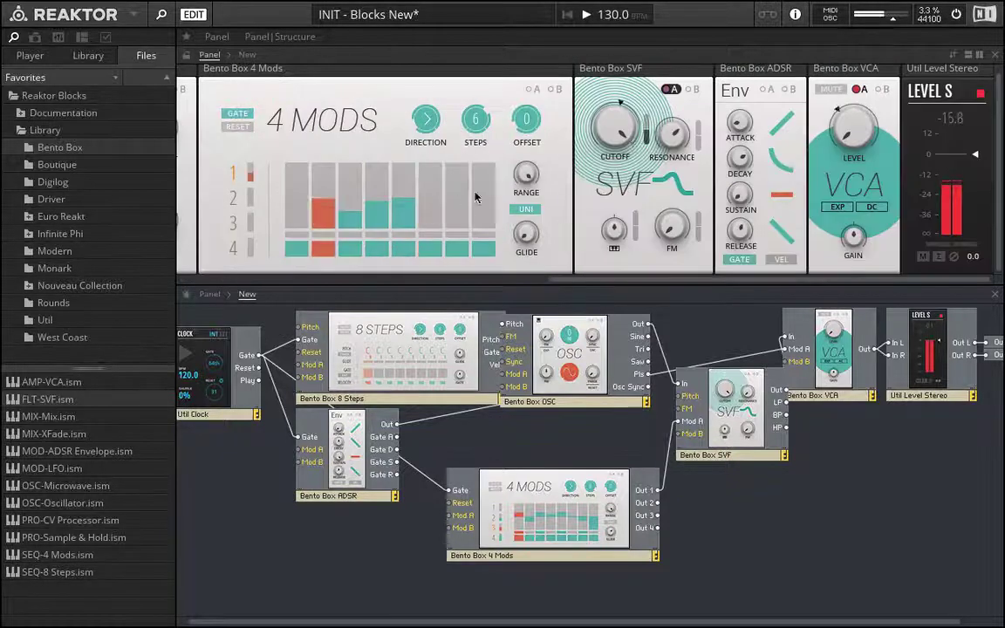
left_click_drag(474, 119, 470, 137)
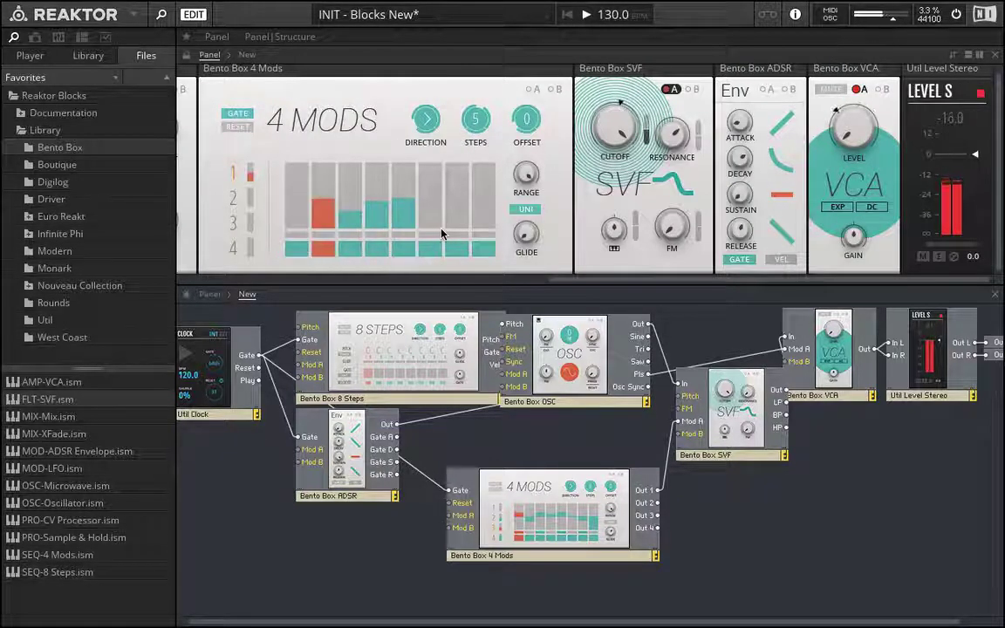
mouse_move(665, 137)
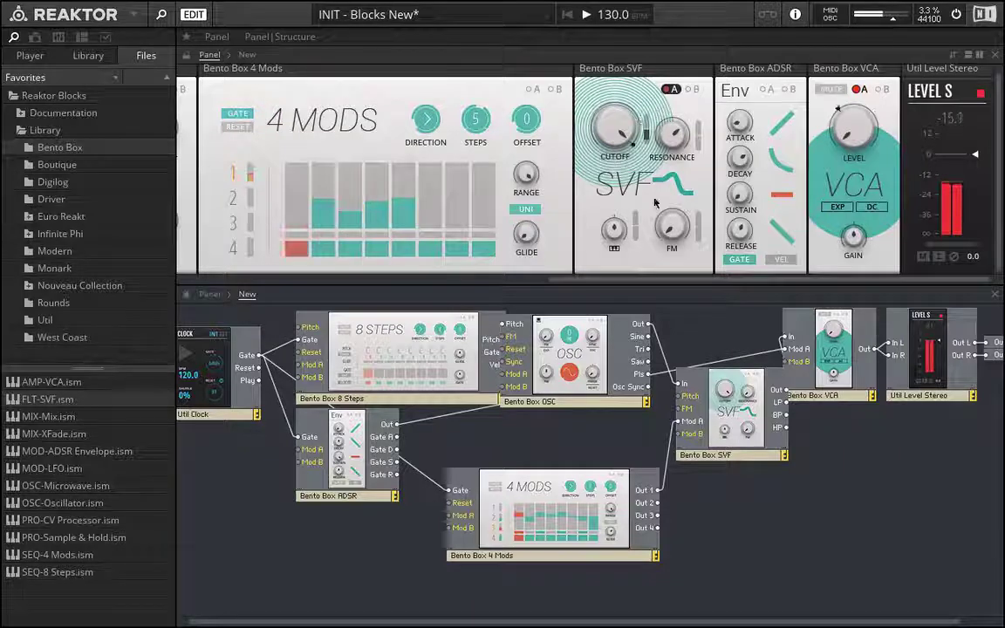
Step: Set the clock's gate division to 16th and apply Mod A modulation to the SVF's resonance
scroll(648, 204, "left", 5)
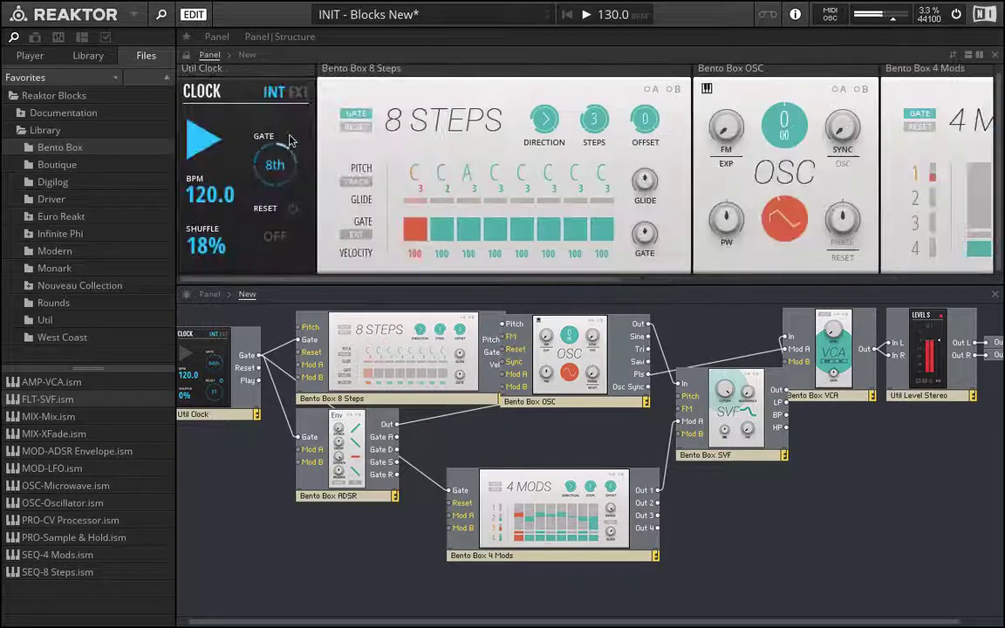
left_click_drag(290, 138, 295, 129)
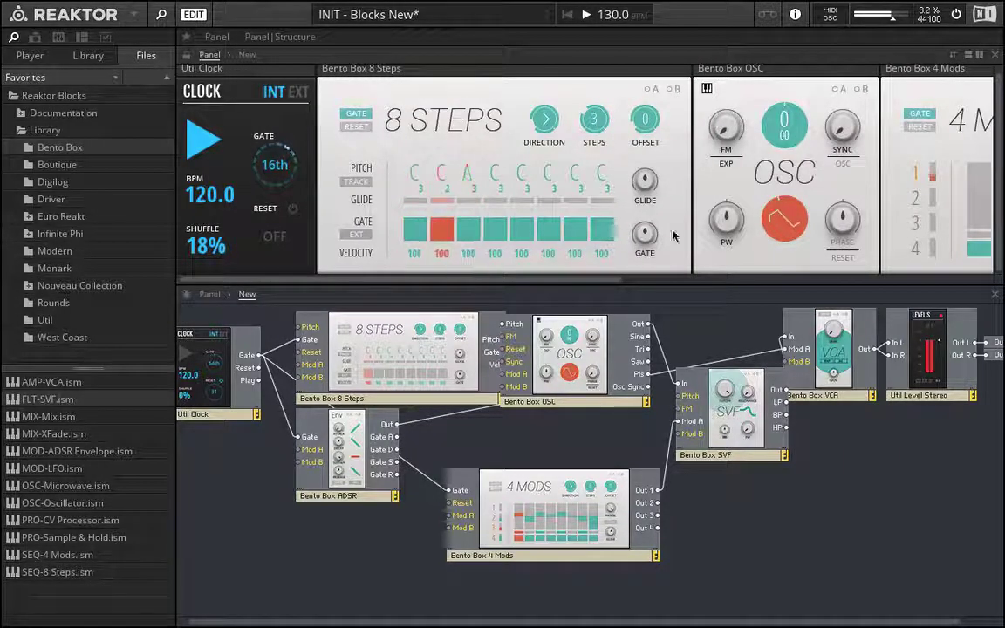
scroll(690, 237, "right", 5)
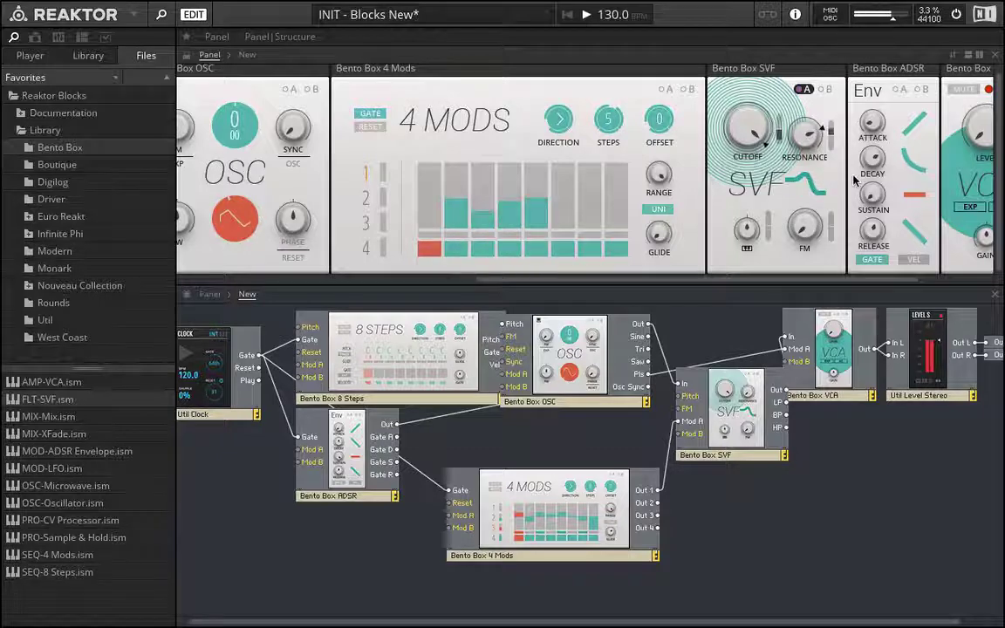
scroll(852, 180, "right", 3)
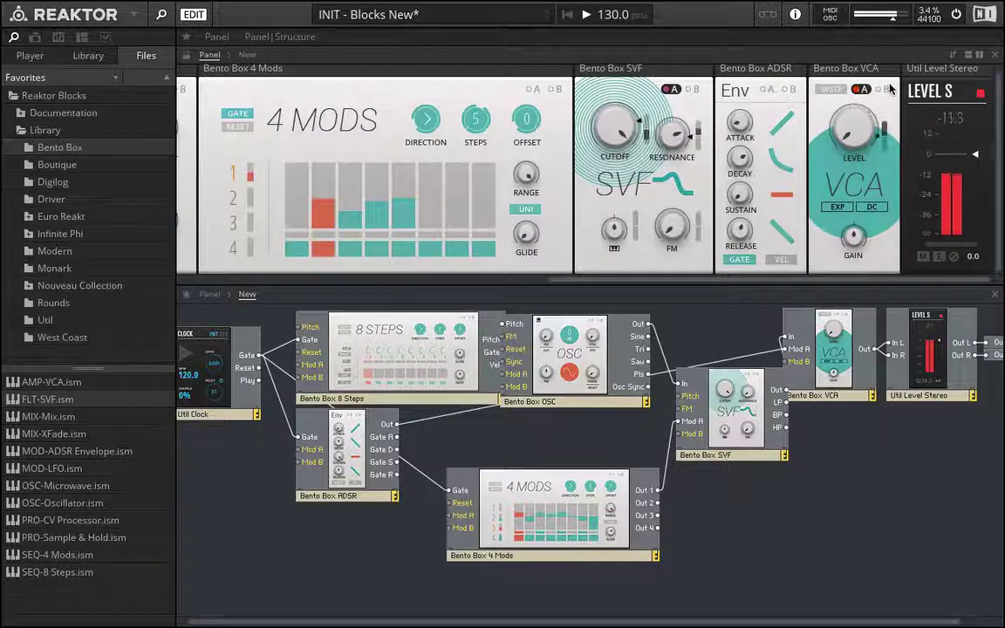
Step: Set the 4 Mods sequencer's glide time to about 297 ms
scroll(724, 179, "left", 5)
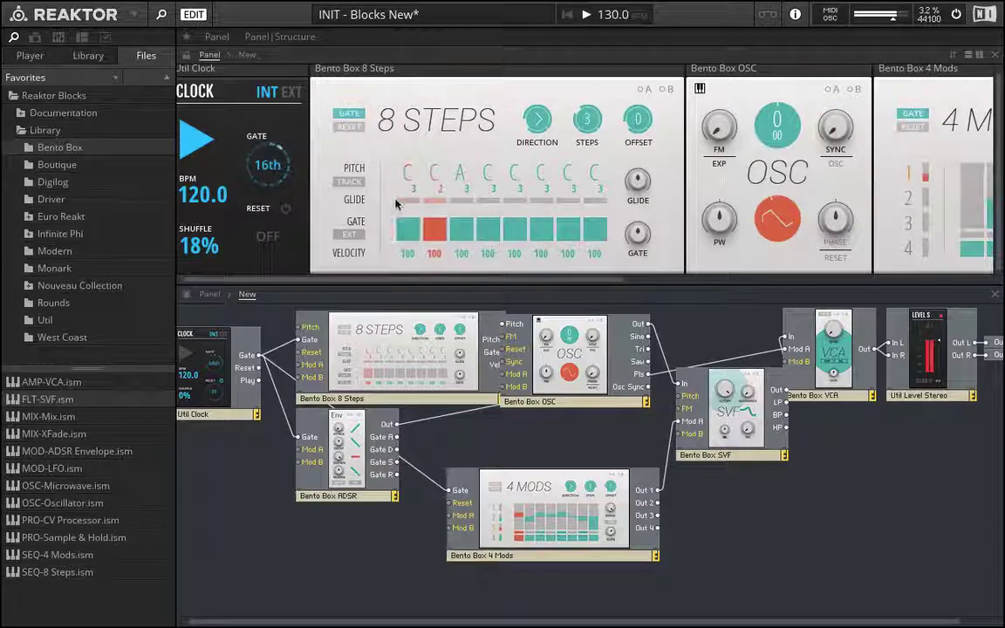
scroll(396, 202, "left", 1)
scroll(602, 175, "right", 5)
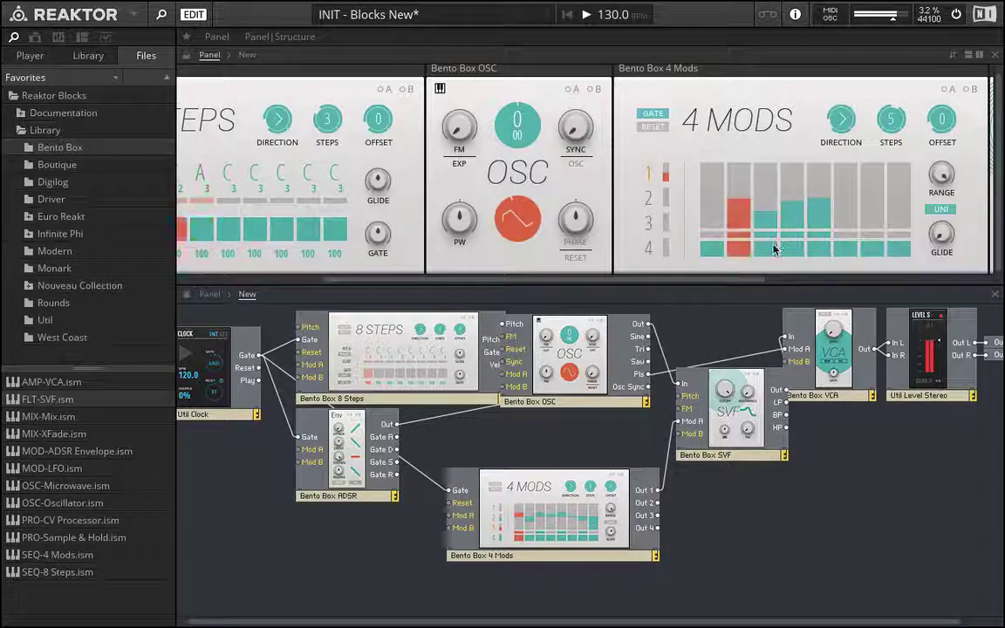
left_click_drag(939, 233, 961, 108)
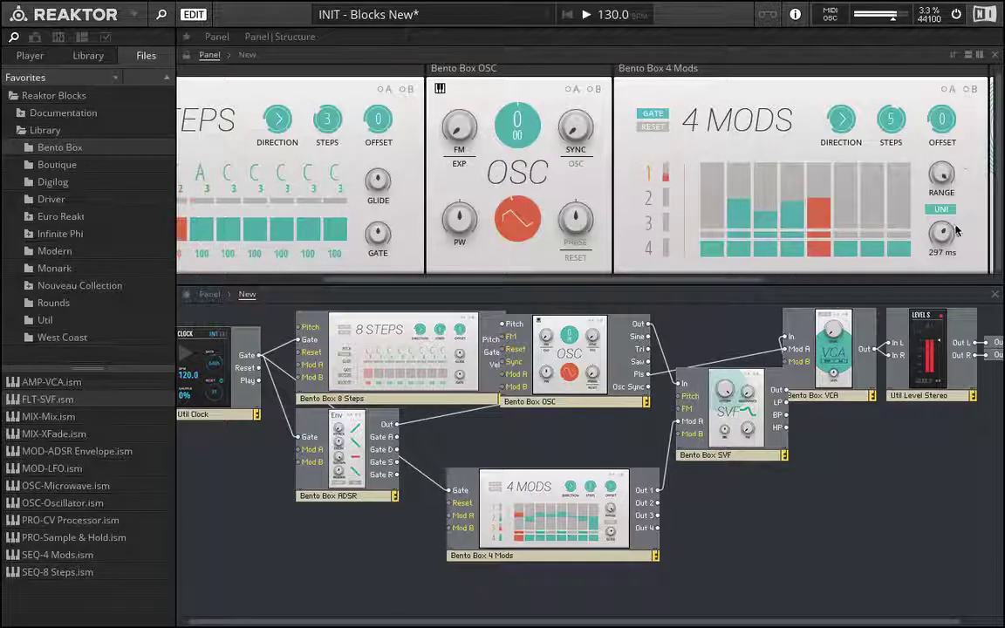
Step: Enable glide on the first and third steps of the 8 Steps pitch sequencer
scroll(617, 187, "left", 5)
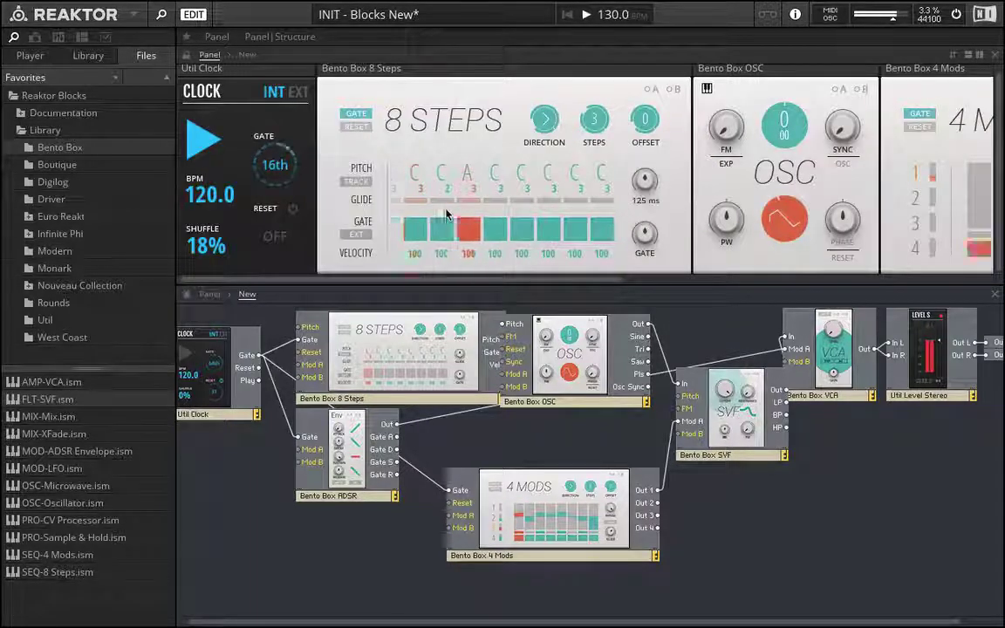
left_click(418, 202)
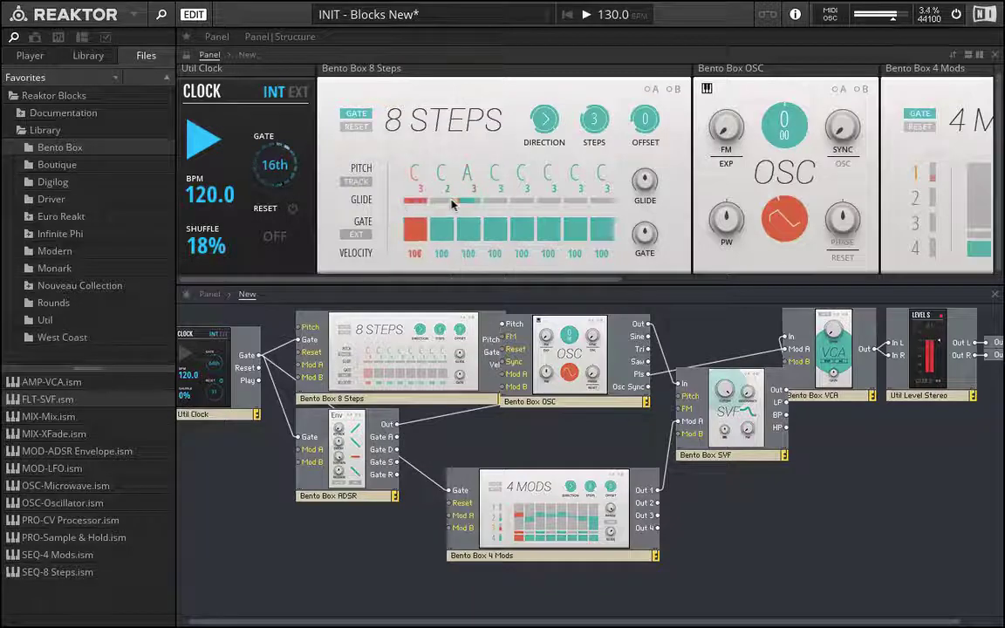
Step: Set the 8 Steps sequencer's glide time to about 2.47 ms and stop the clock
left_click_drag(642, 192, 636, 235)
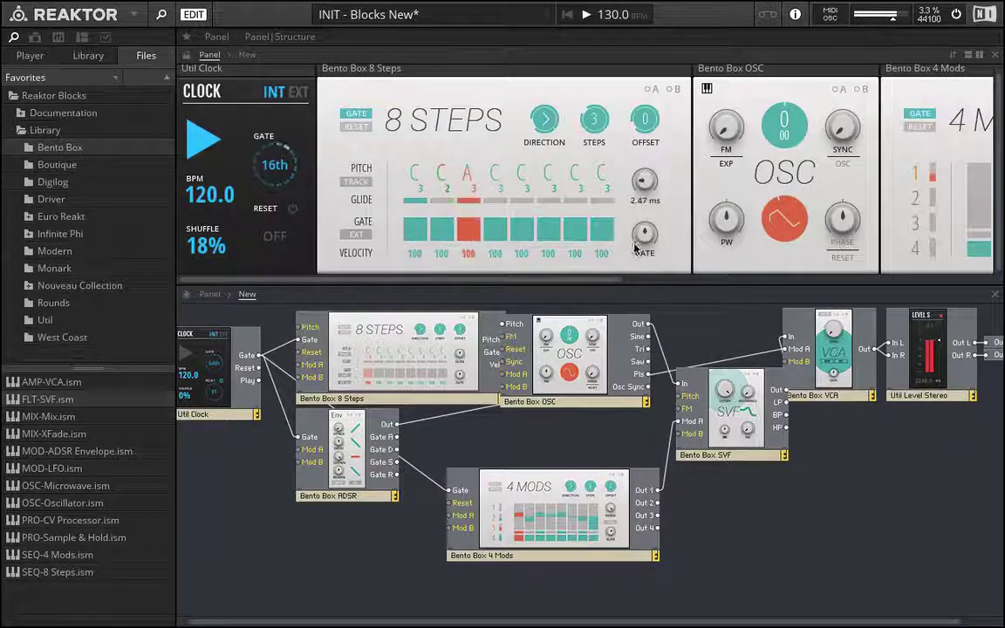
left_click(202, 154)
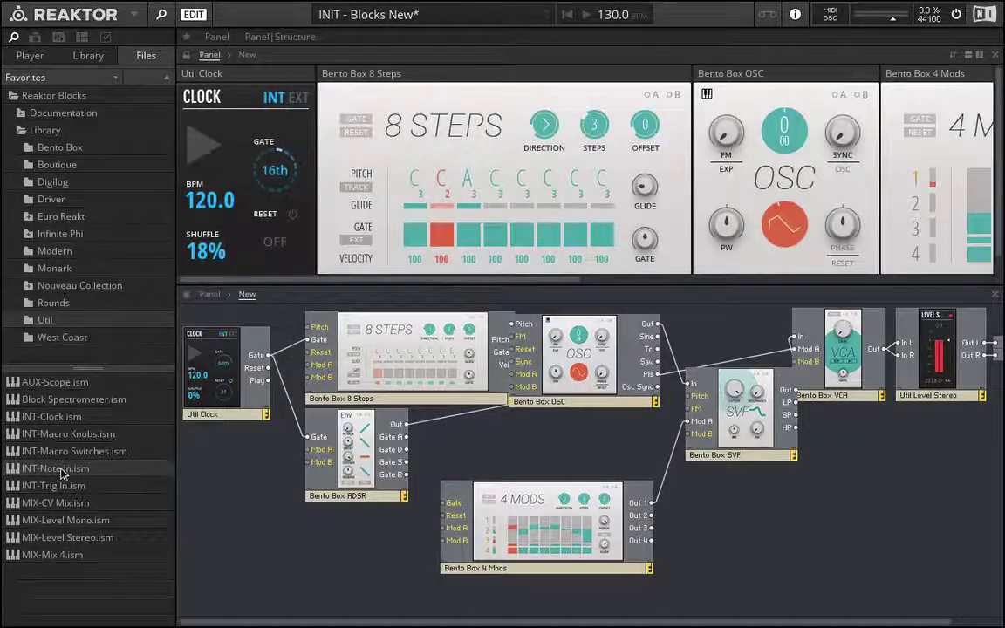
Step: Add a Util Note In block to the structure and place it below the Util Clock block
left_click_drag(61, 474, 244, 481)
left_click_drag(291, 528, 247, 554)
left_click(476, 510)
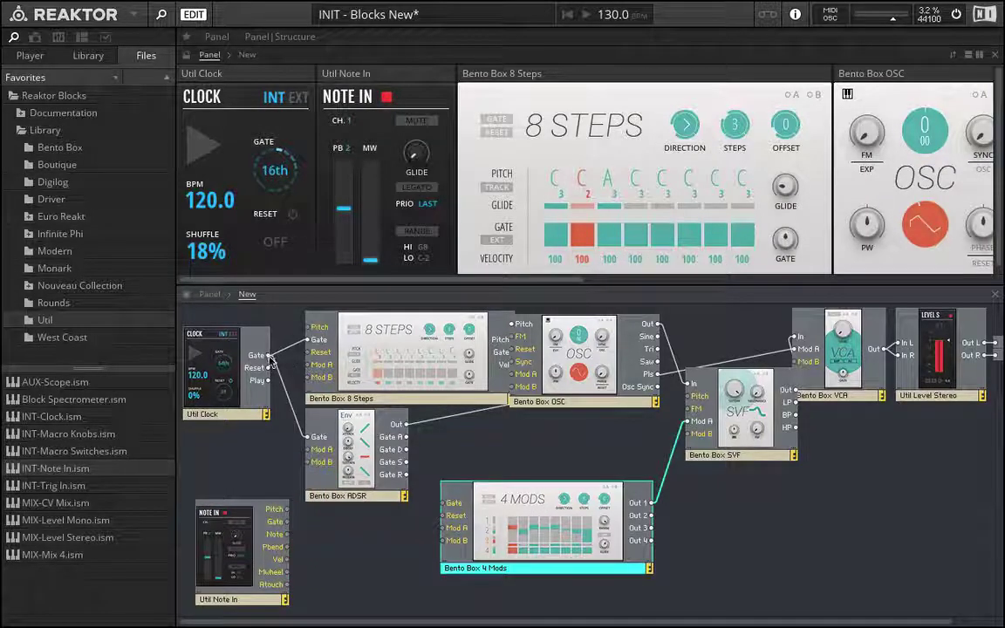
left_click_drag(444, 498, 448, 501)
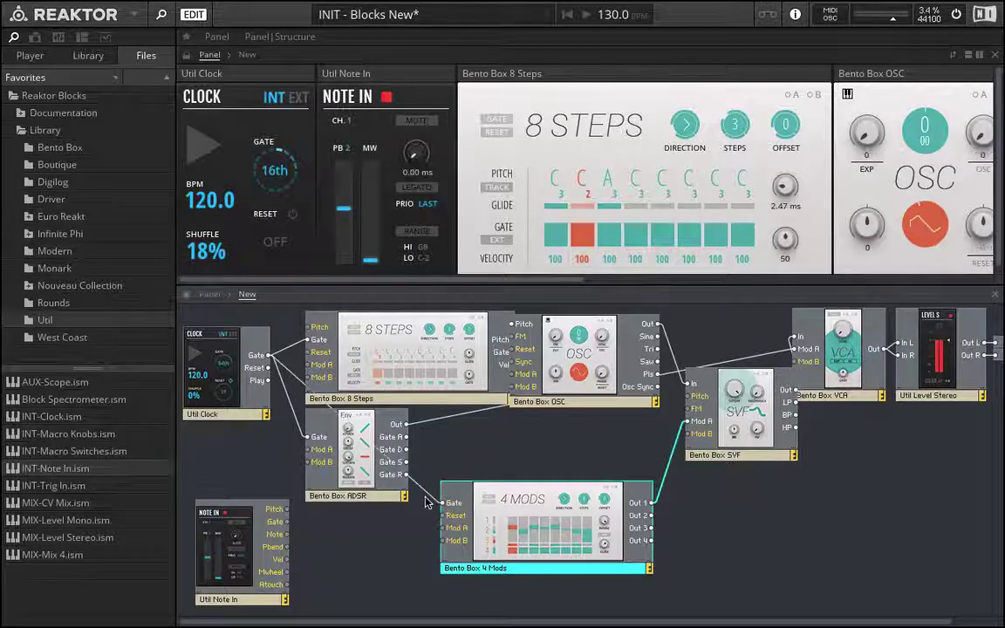
left_click(423, 490)
key("Delete")
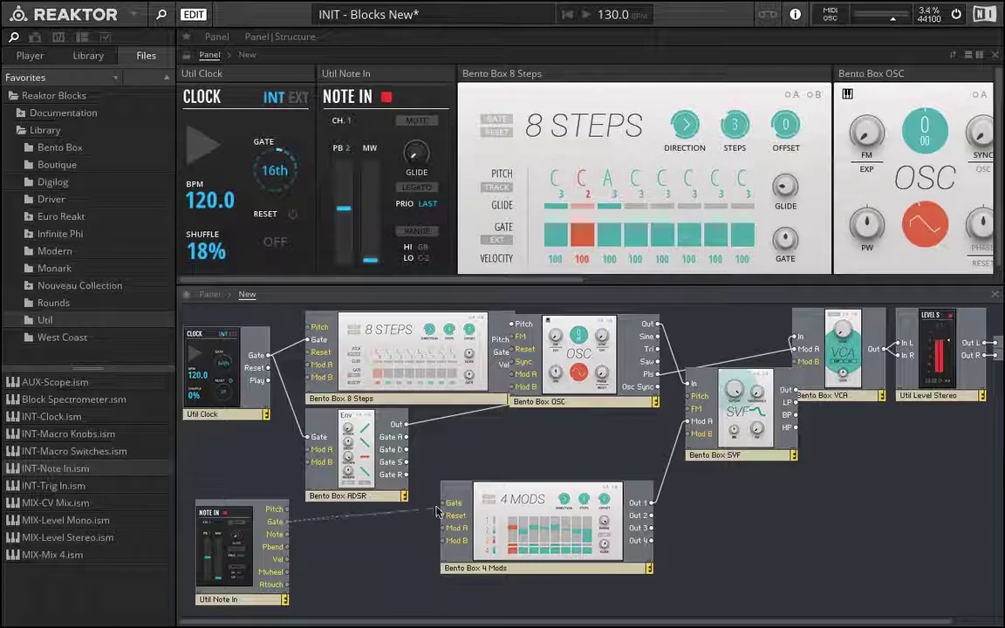
Step: Connect the Note In block's Gate output to the 4 Mods Gate input and set the 4 Mods glide time to 940 ms
left_click_drag(442, 510, 451, 504)
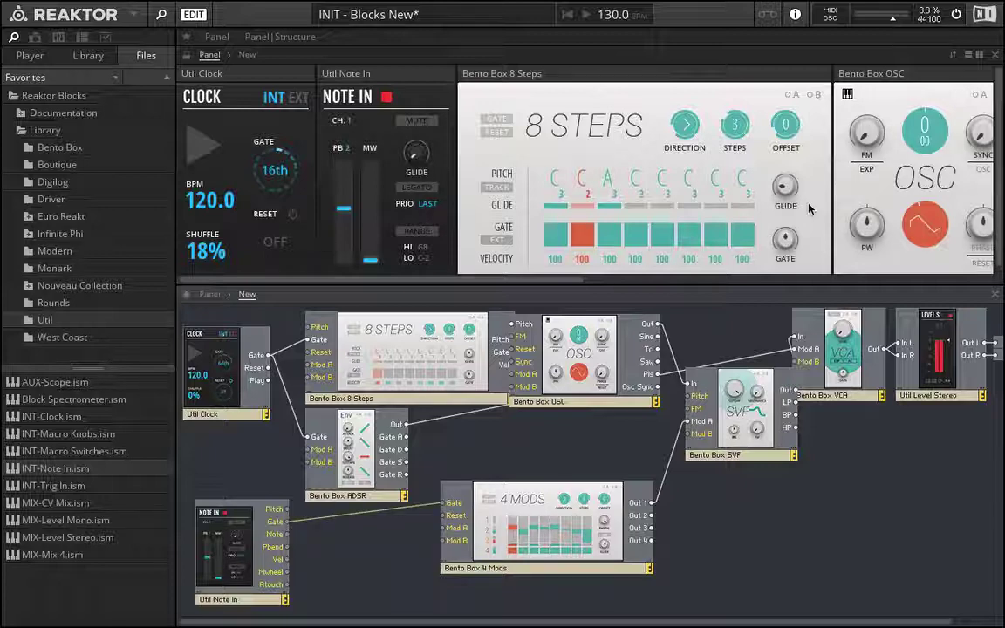
scroll(807, 209, "right", 5)
left_click_drag(769, 244, 781, 256)
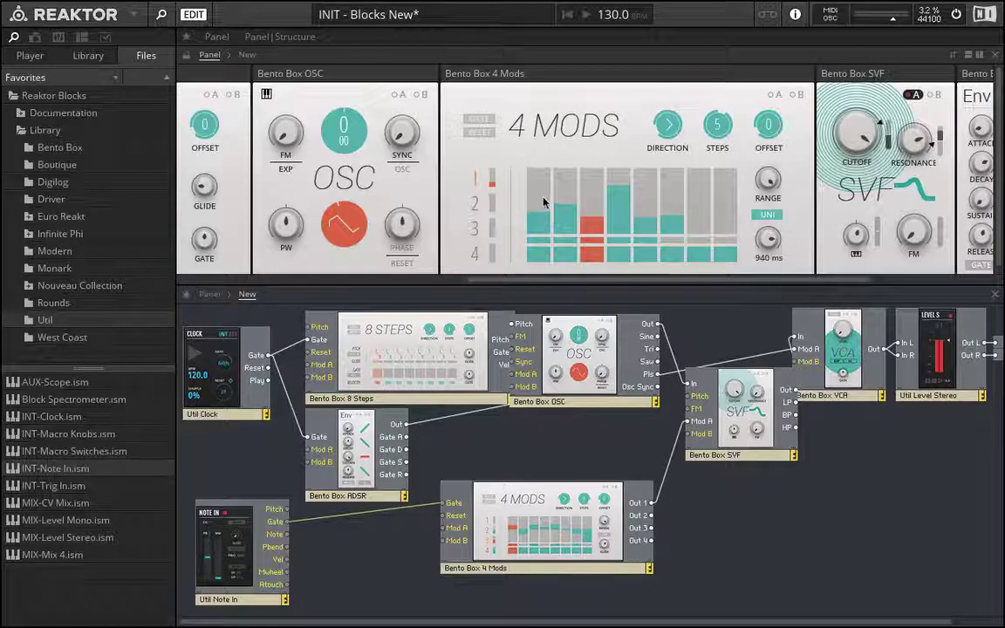
left_click(640, 219)
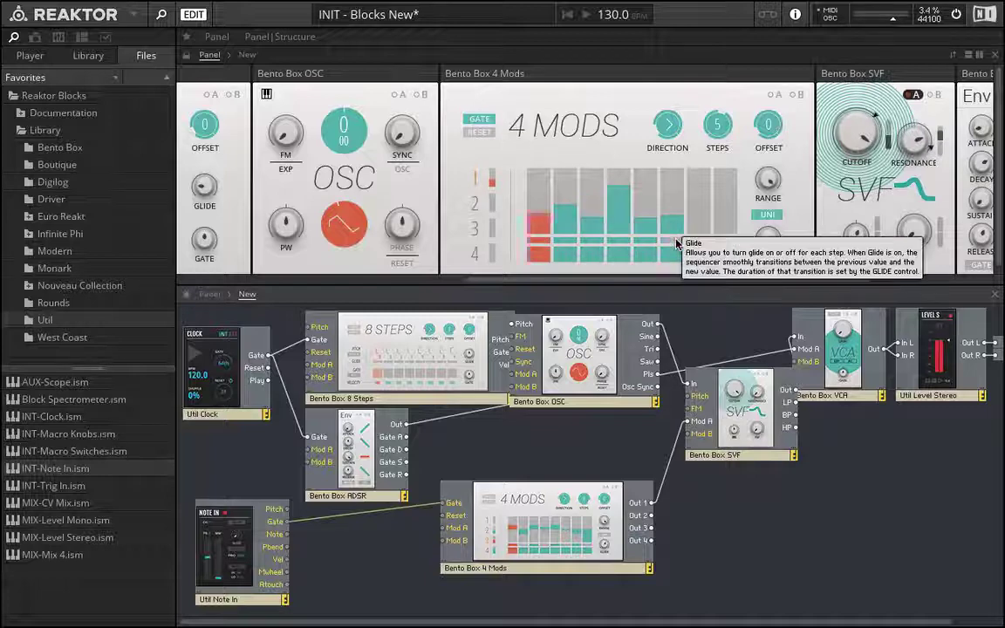
Step: Start the clock and readjust the 4 Mods sequencer's glide time
scroll(550, 231, "left", 5)
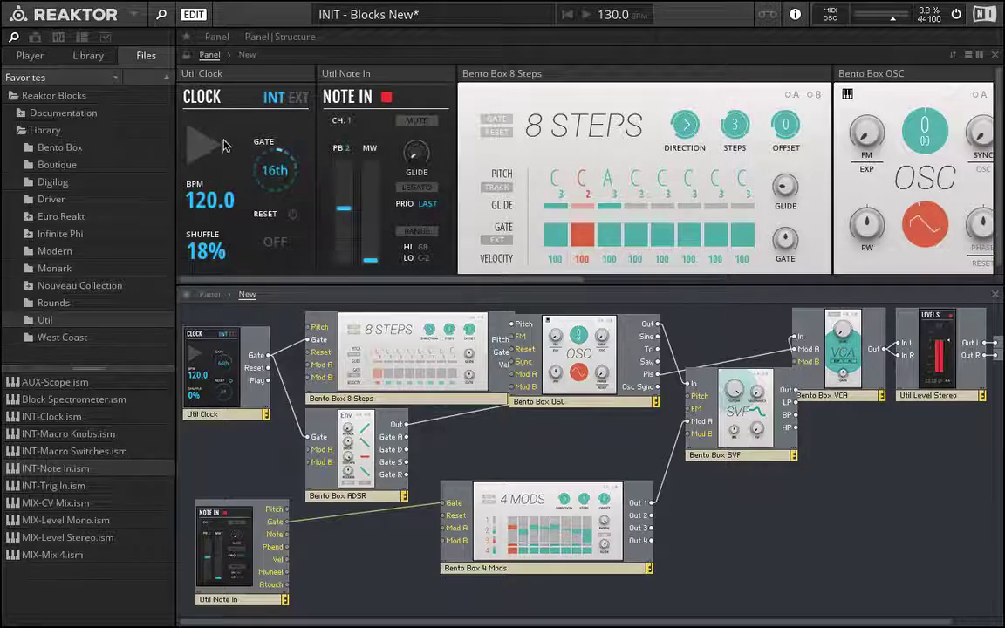
scroll(539, 254, "right", 5)
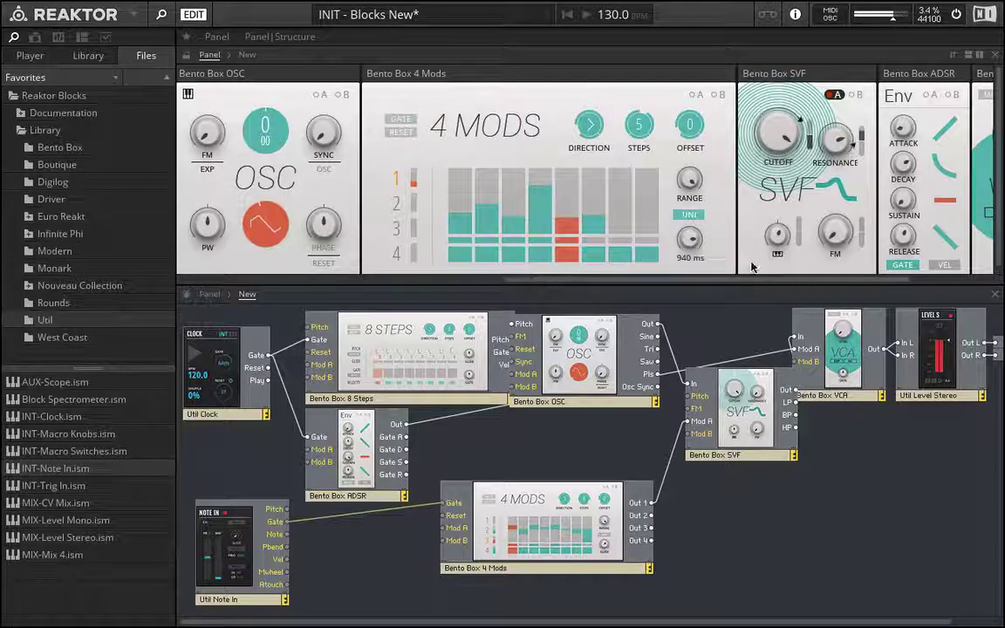
left_click_drag(697, 246, 698, 242)
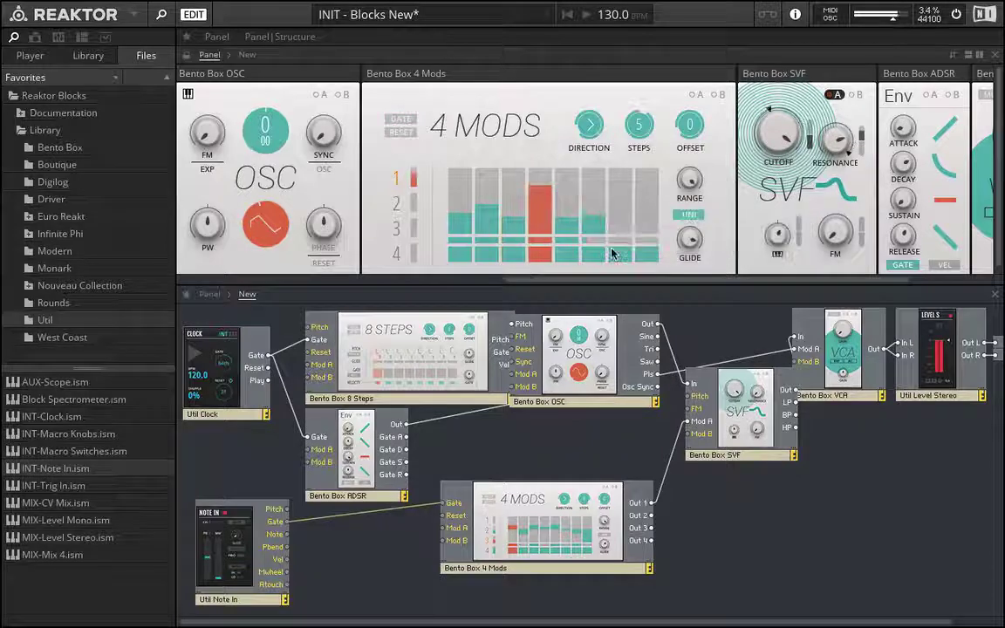
Step: Lower the fifth step's level to minimum and raise the first step's level in the 4 Mods block's first row
left_click(575, 220)
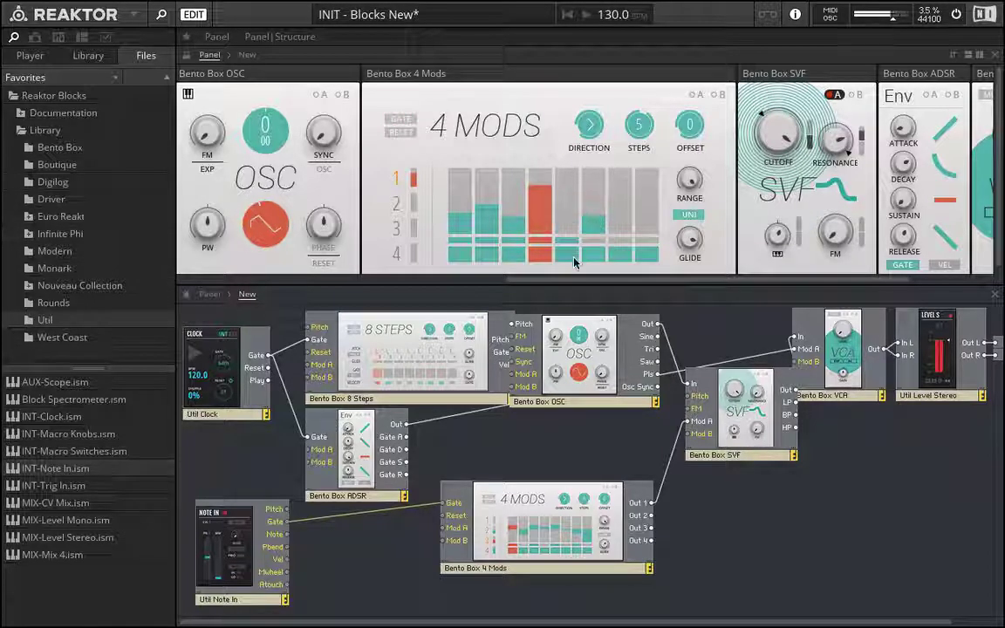
left_click(462, 190)
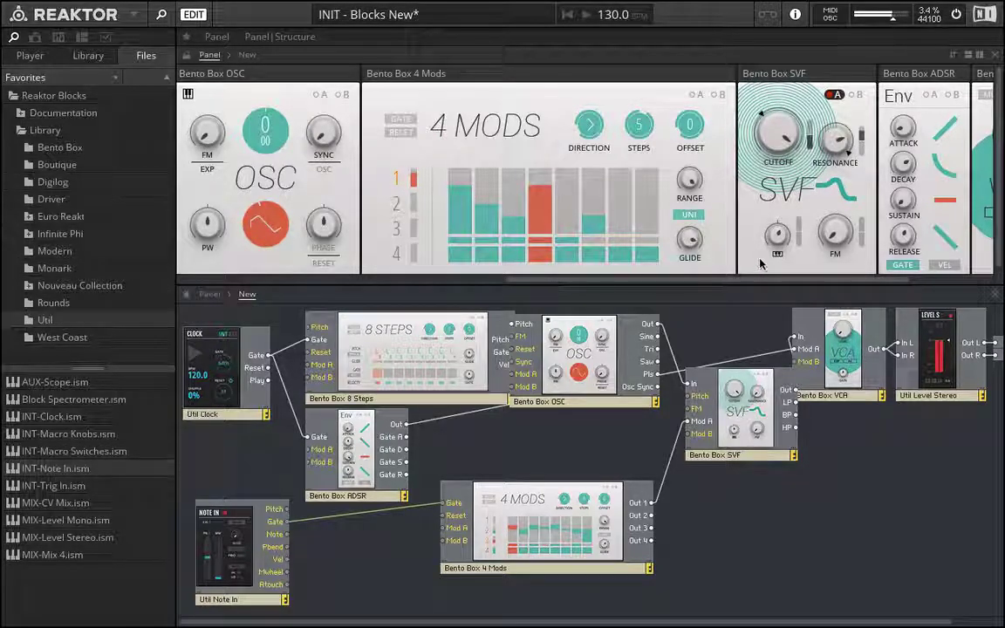
mouse_move(785, 244)
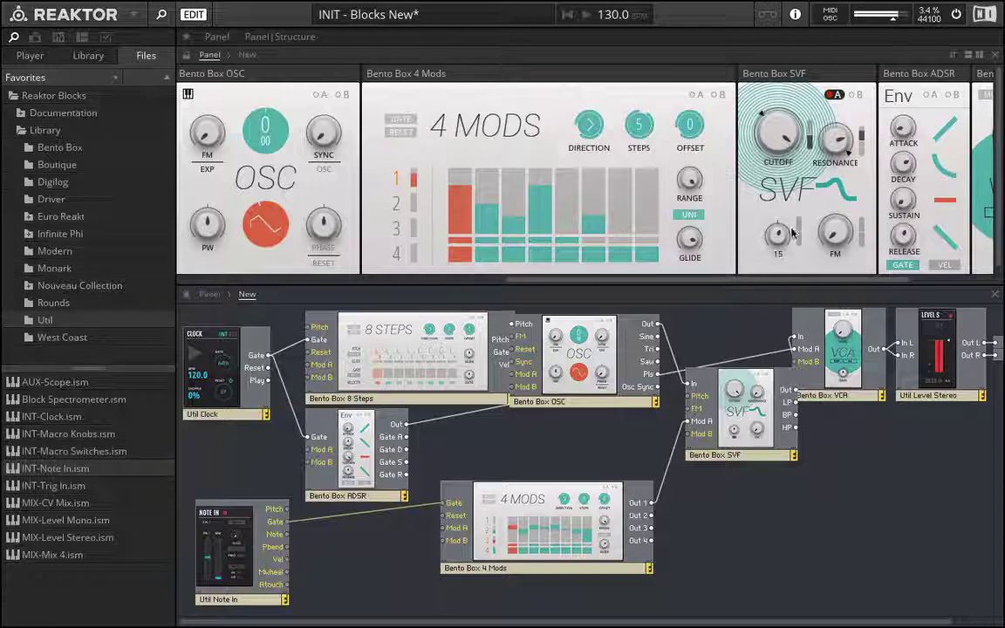